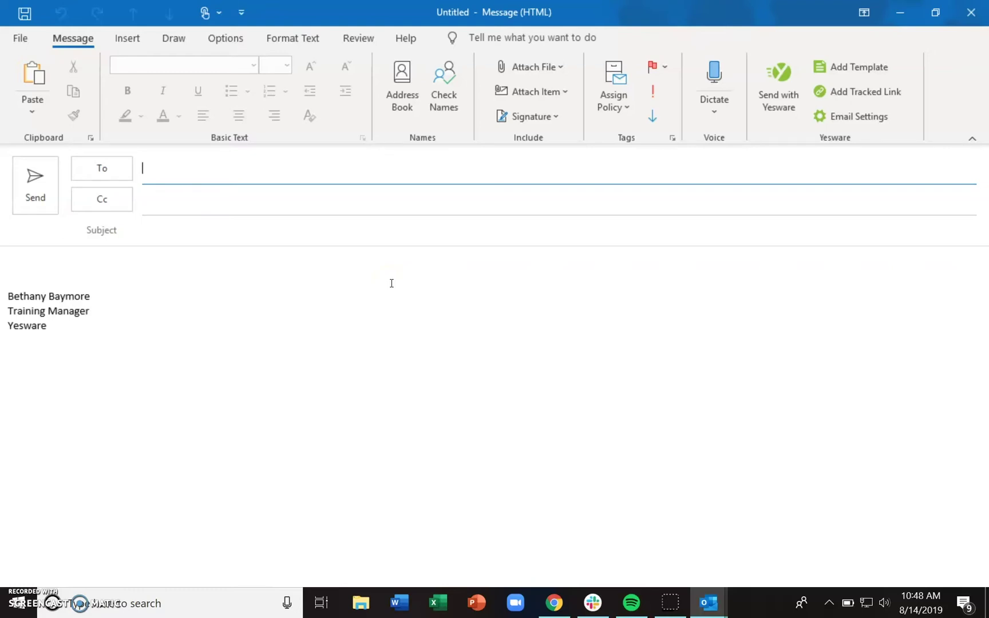
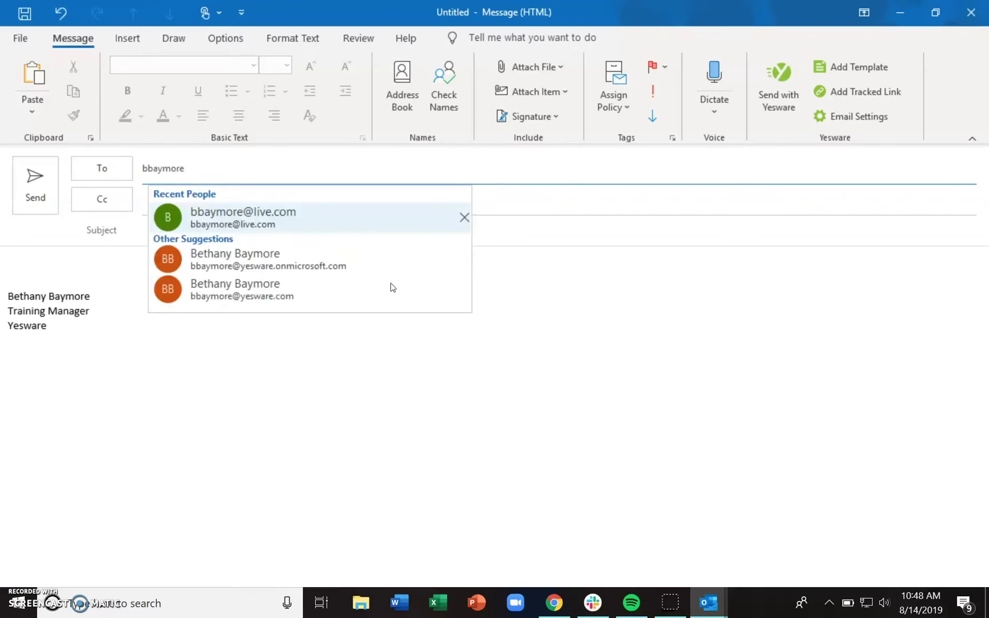
Address the draft to the contact and confirm Yesware tracking and Salesforce sync are on
key(Return)
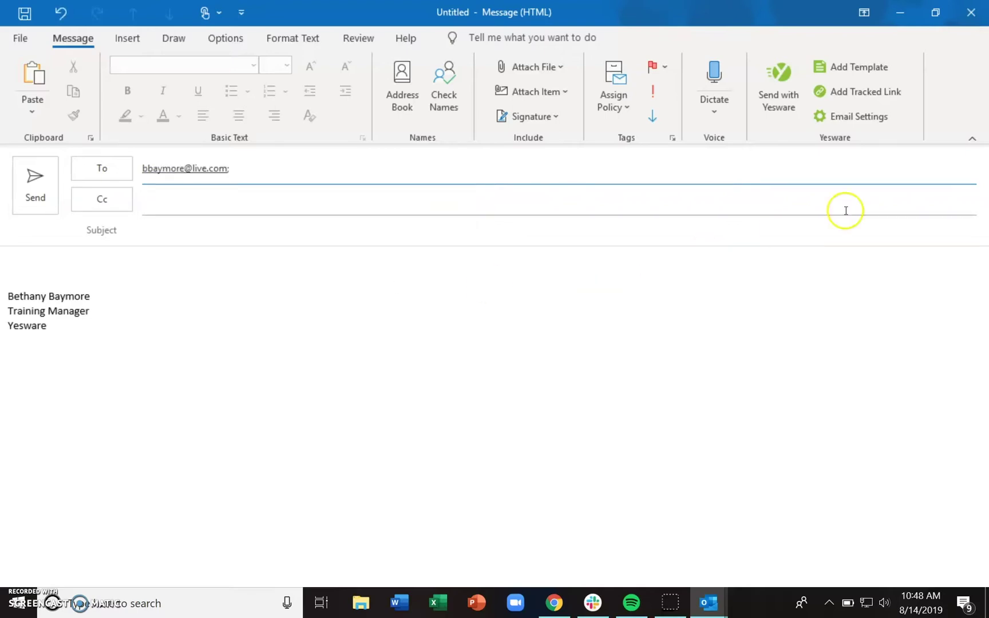
click(867, 116)
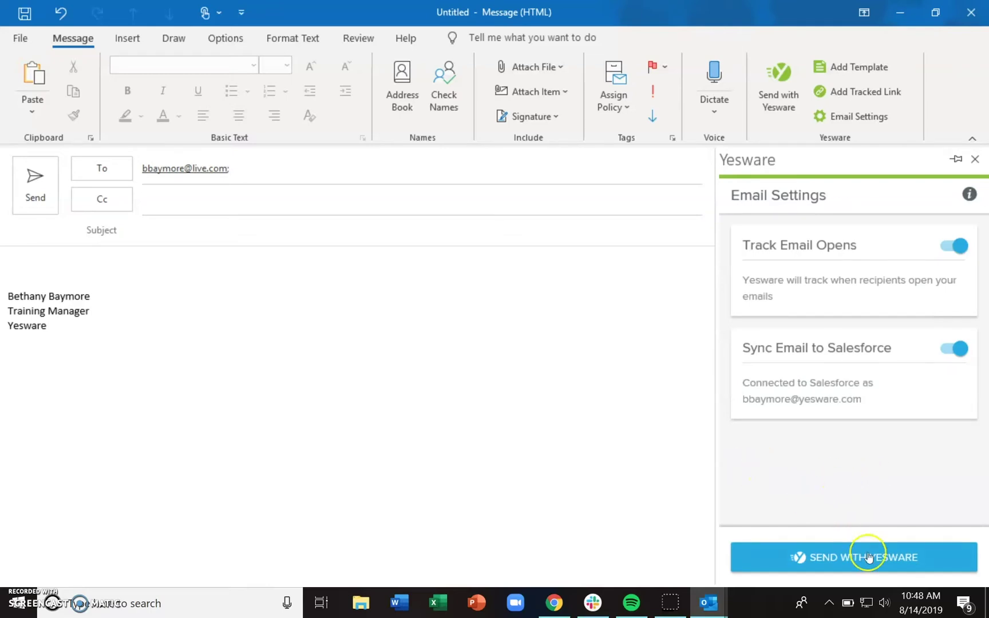
Bring up the contact's Salesforce record in the browser
click(856, 566)
click(780, 109)
click(278, 308)
click(554, 603)
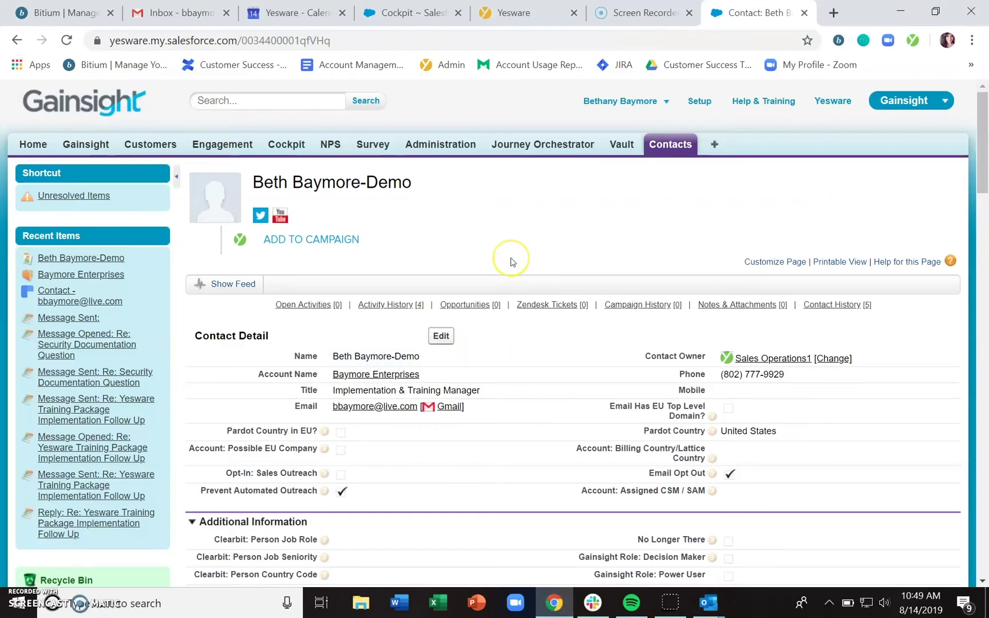
Scroll the contact's Salesforce page to Activity History and open the related account record
scroll(513, 262, down, 13)
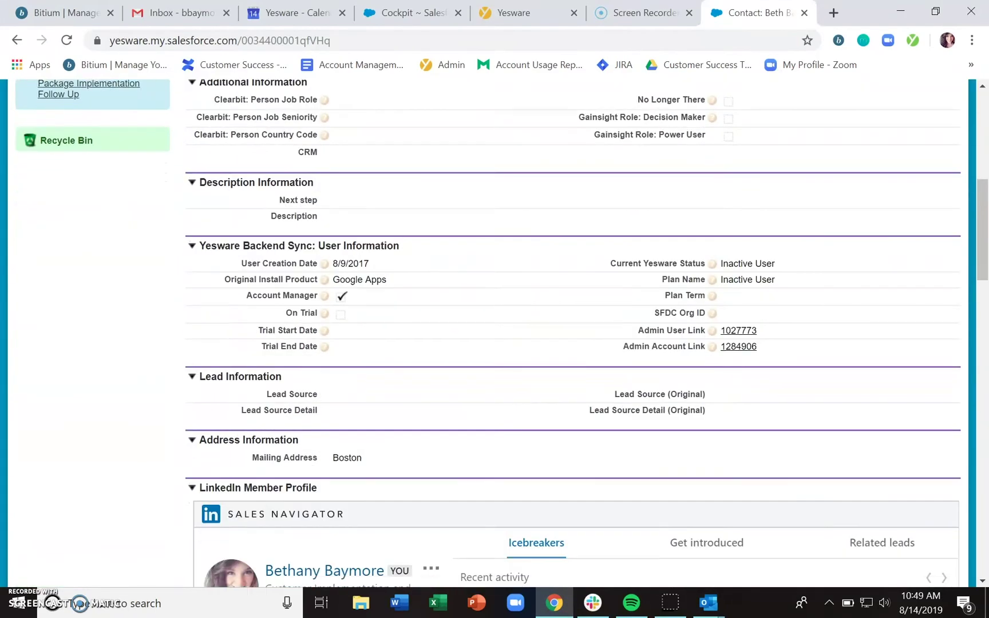
scroll(502, 333, down, 1)
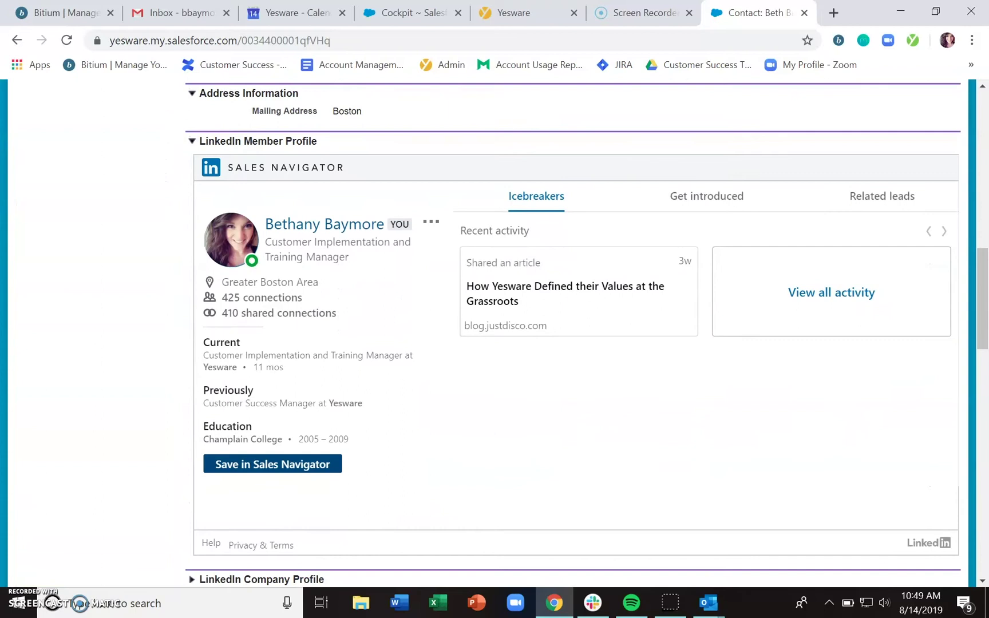
scroll(572, 332, down, 10)
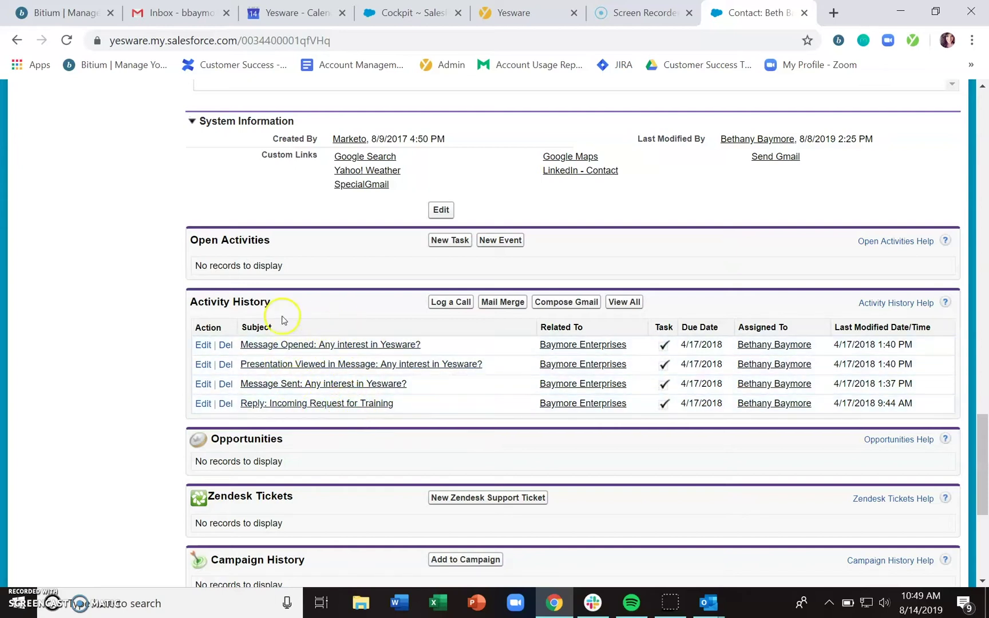
click(139, 317)
click(578, 346)
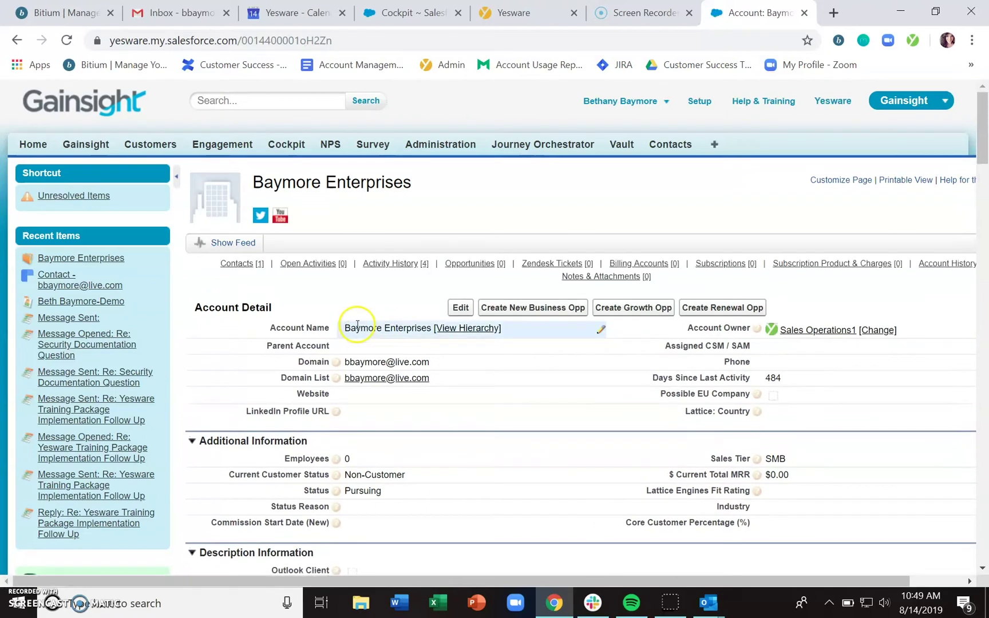
Show the account's Activity History list with its four logged Yesware message activities
click(393, 264)
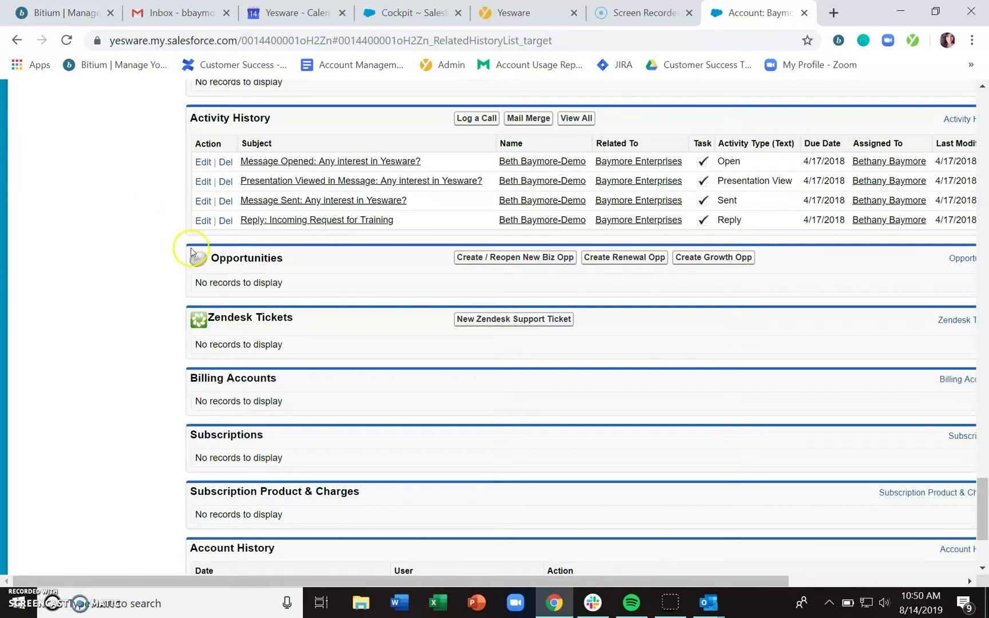
click(709, 602)
Replace the draft's recipient with a made-up address and minimize the message window
click(744, 563)
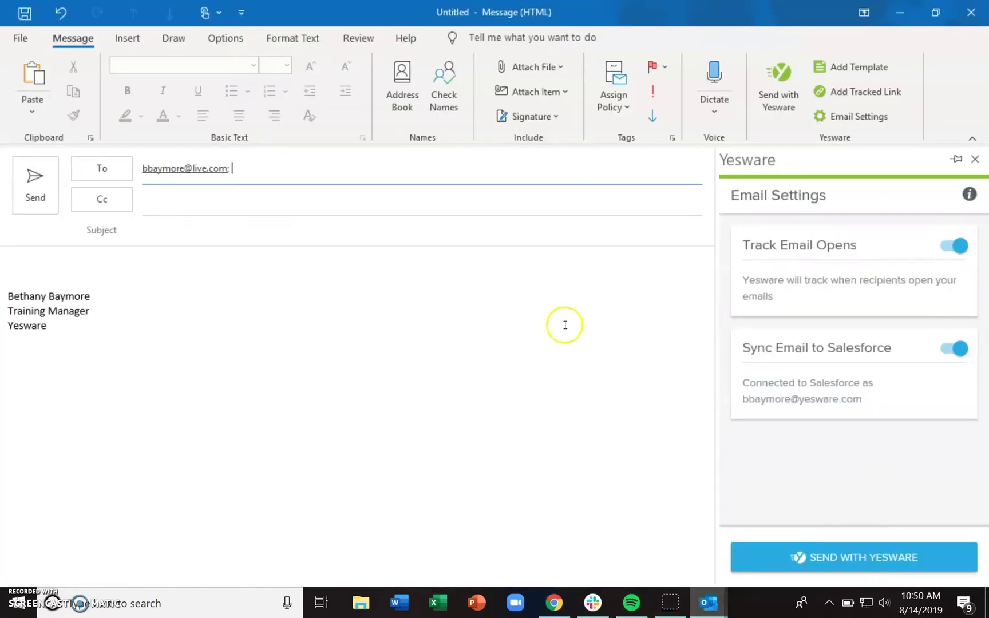
click(324, 171)
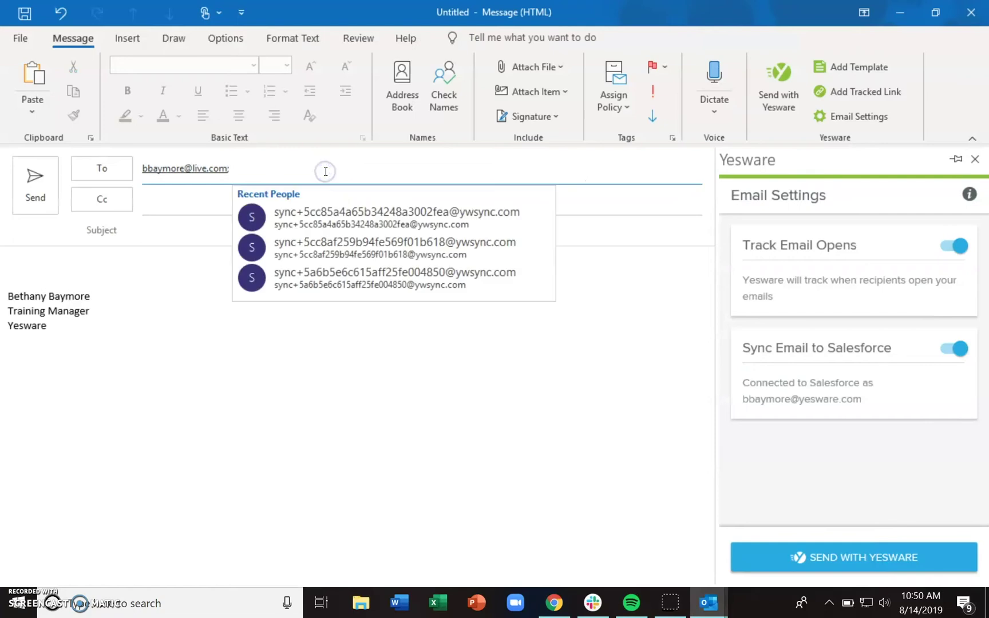
key(ctrl+a)
text(ajfdlaskjf)
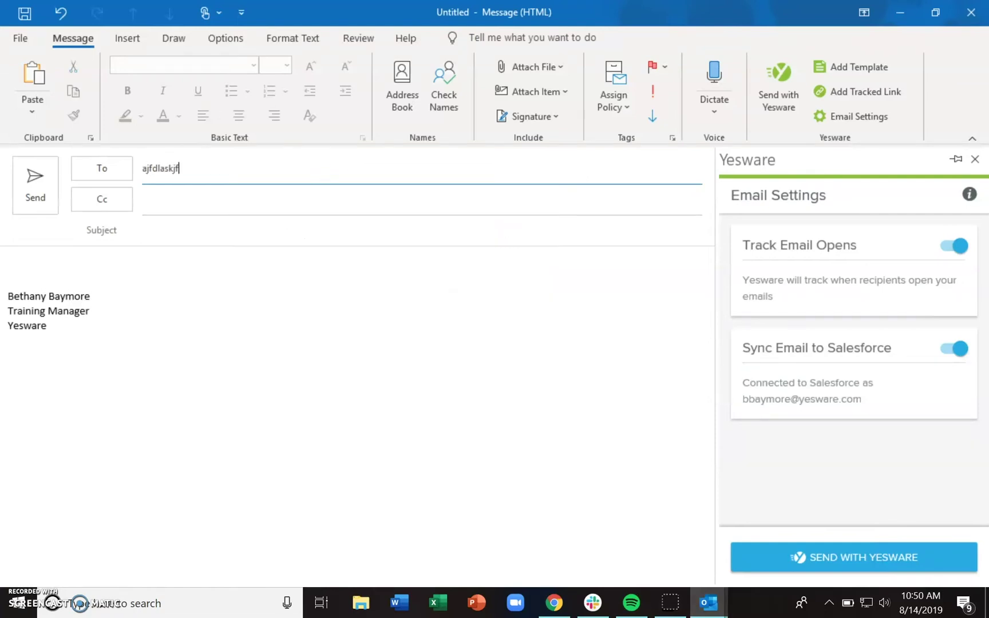
text(@lajfdlsaj.com)
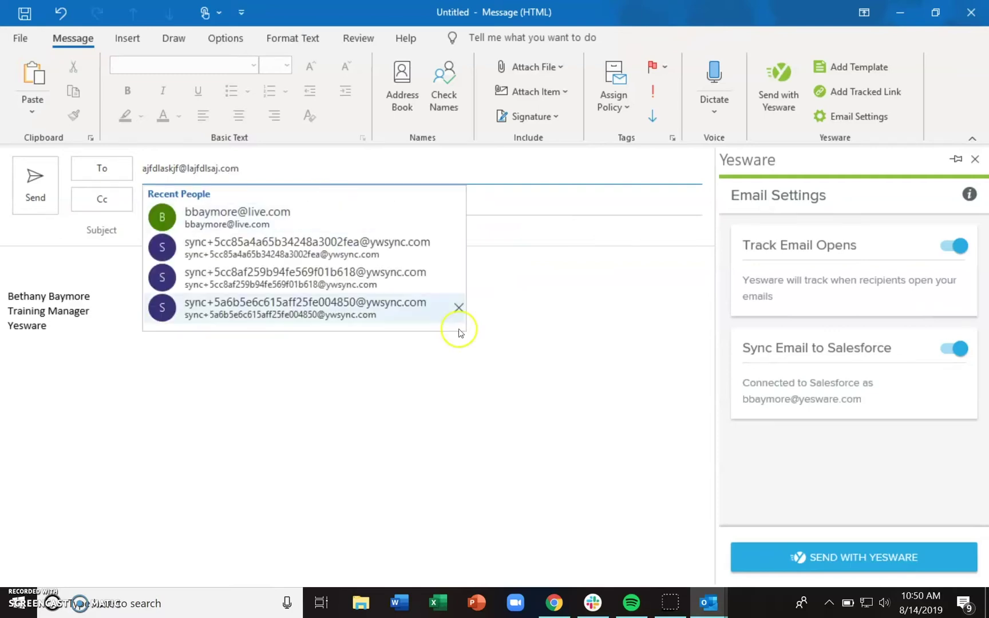
click(553, 390)
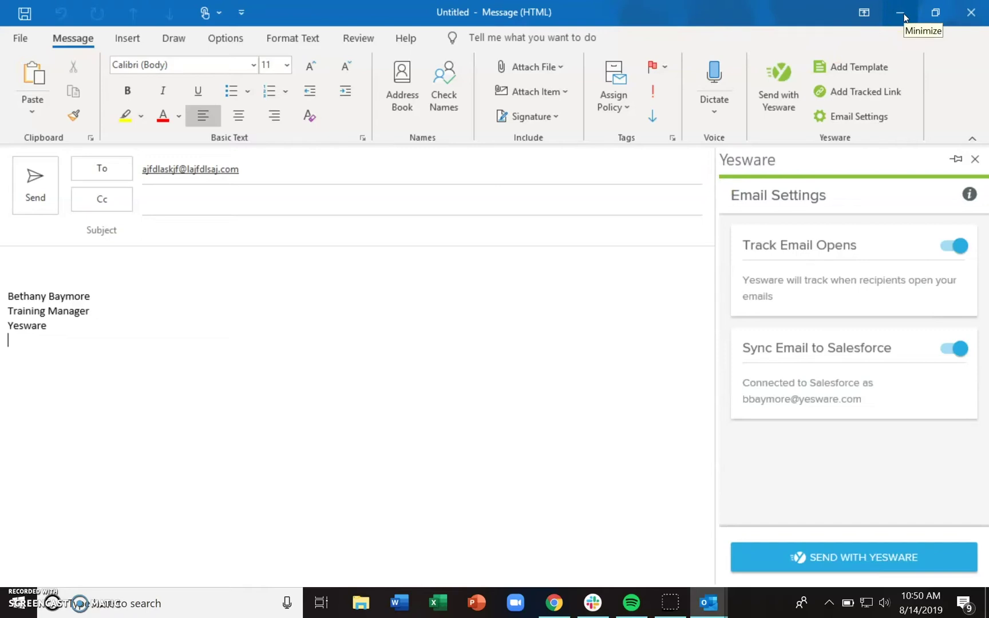
click(904, 18)
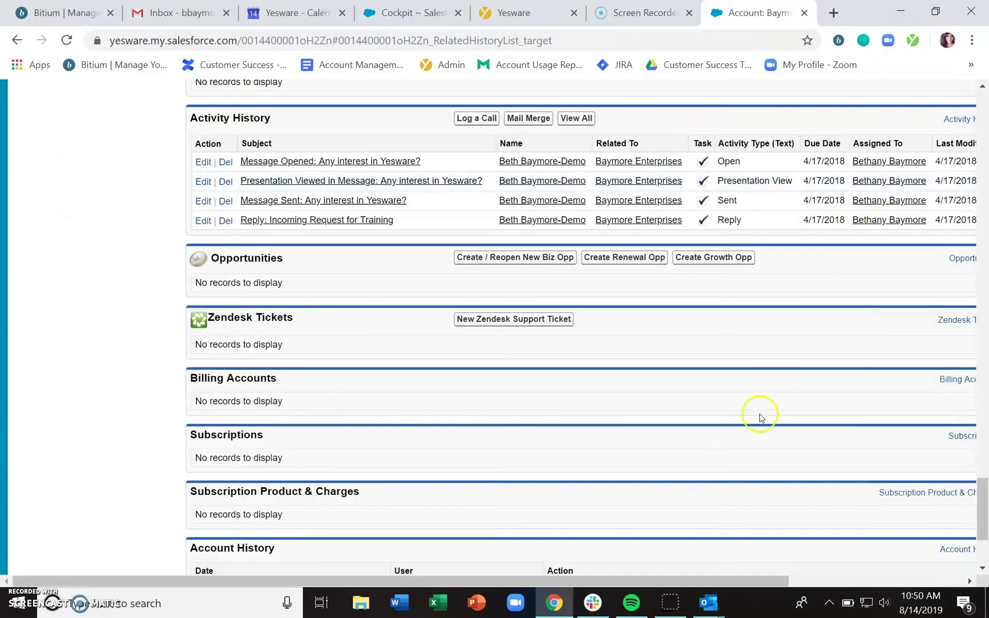
click(708, 603)
In the Inbox, run a Yesware person search for an unknown e-mail address
click(608, 575)
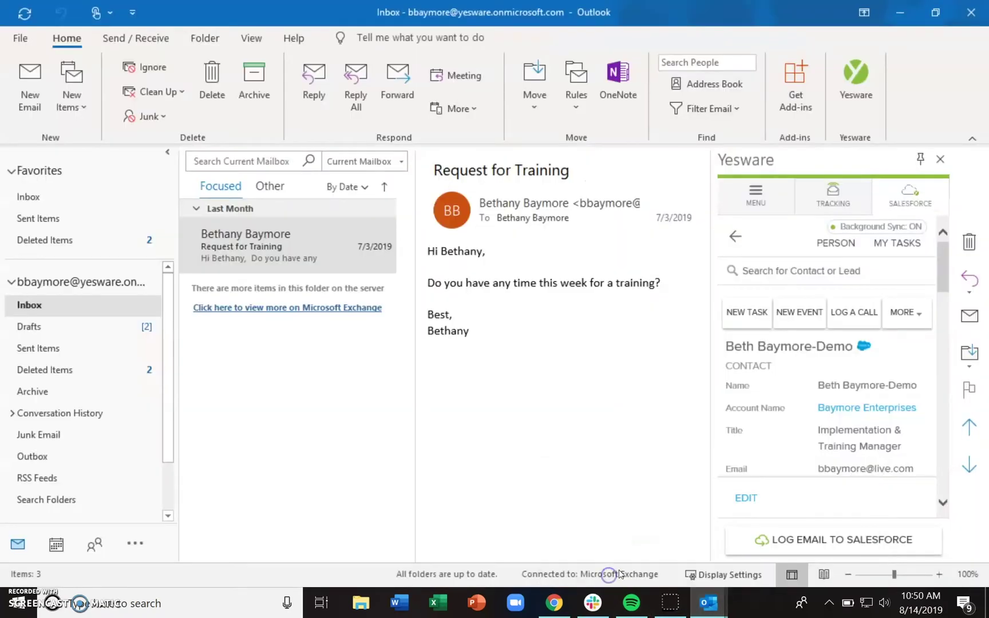
click(772, 271)
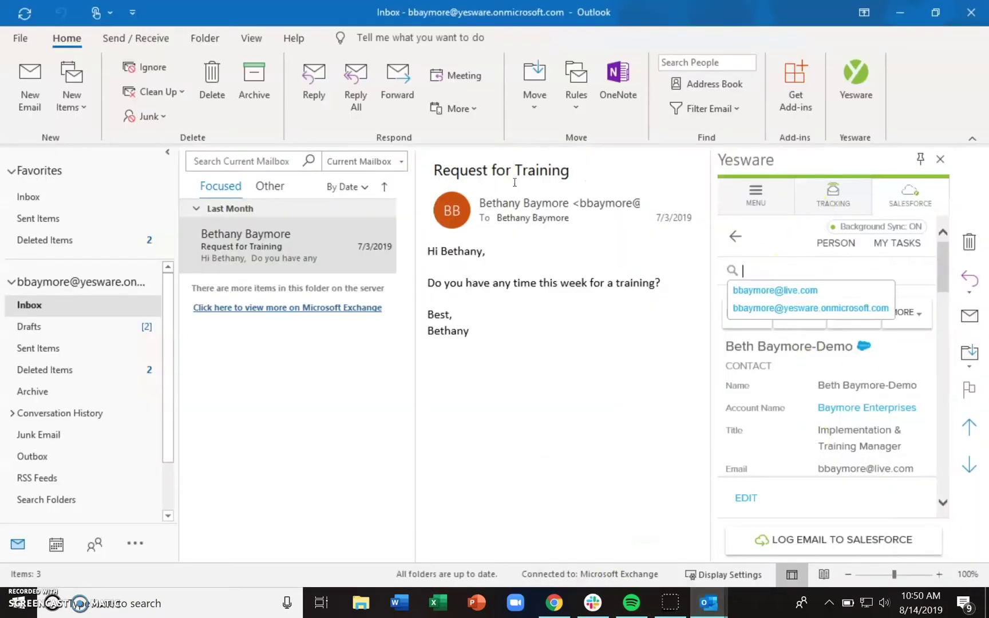
text(alskjfdjasj@lakjd.com)
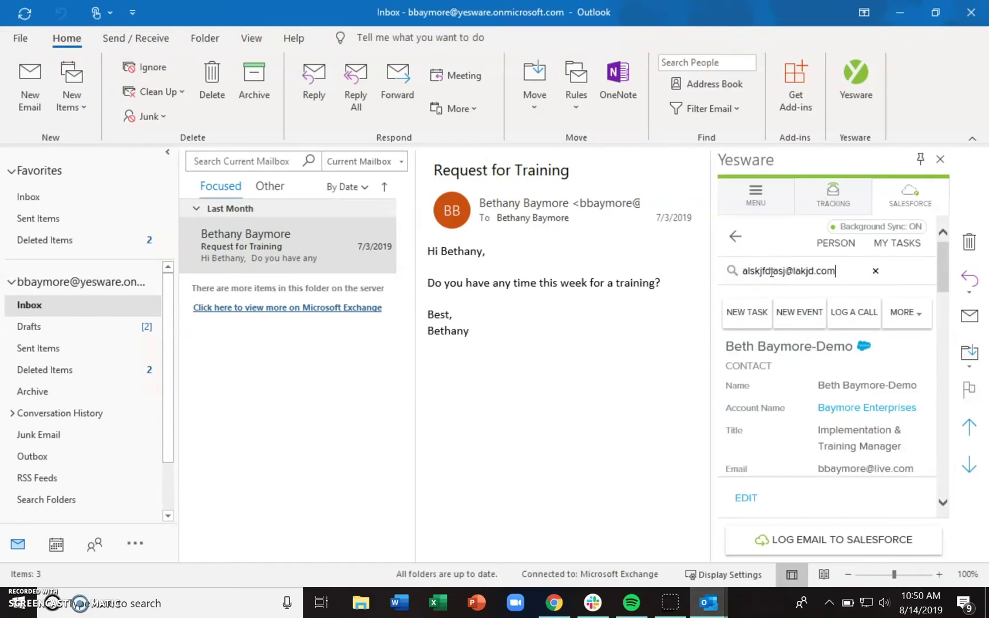
key(Return)
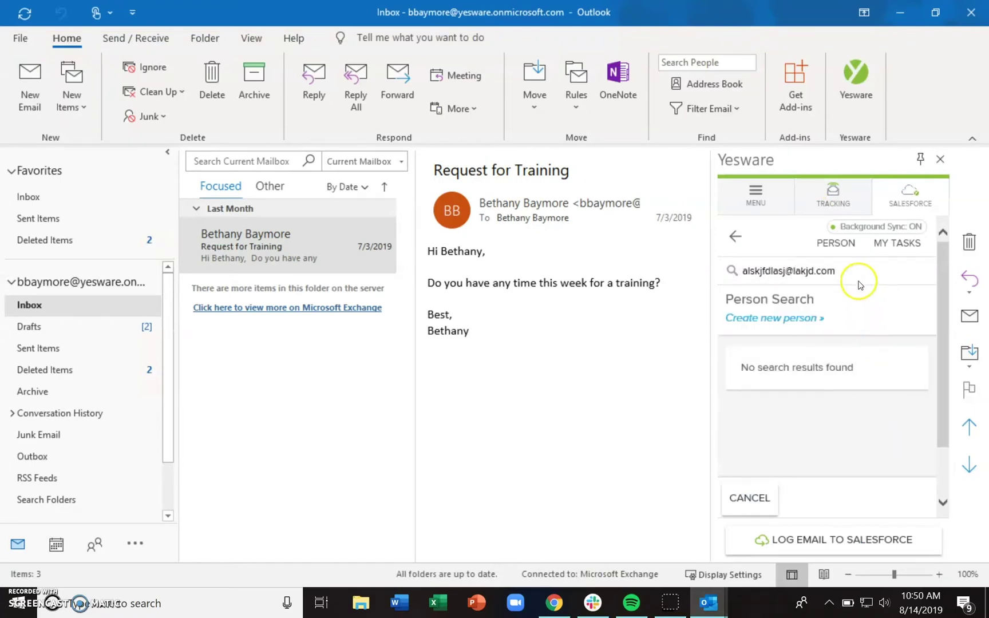
Search Yesware for the contact's name instead, listing two matching Salesforce contacts
click(857, 272)
key(ctrl+a)
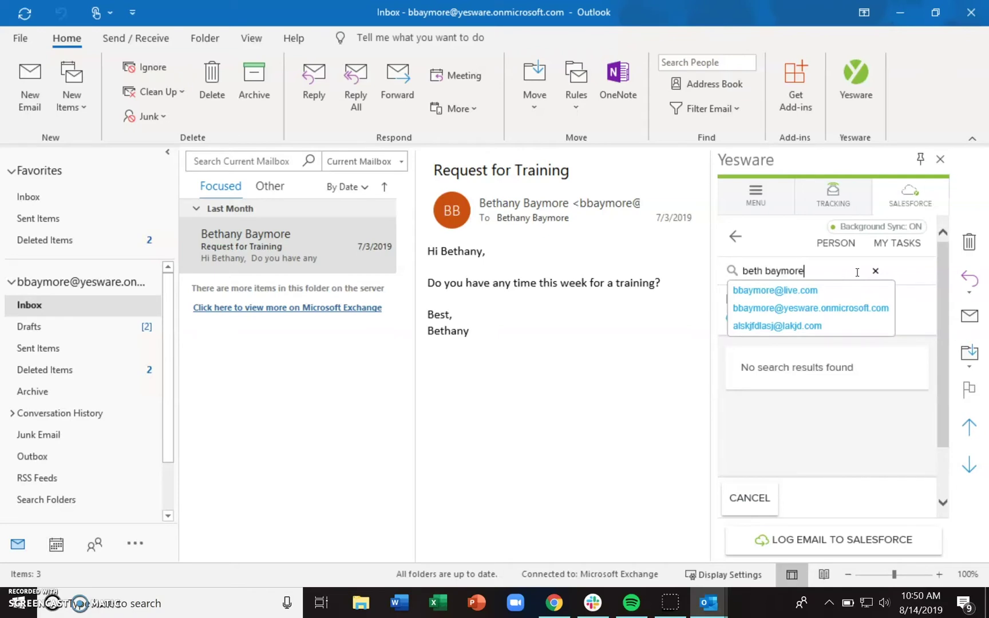
key(Return)
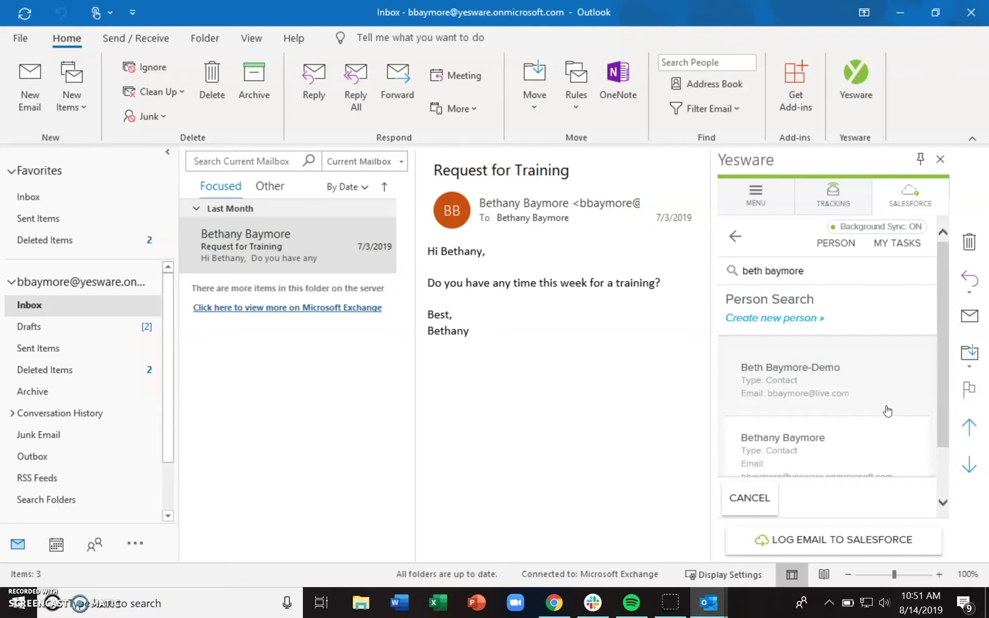
click(833, 279)
text(alkdfjlas)
key(BackSpace)
key(BackSpace)
key(BackSpace)
key(BackSpace)
key(BackSpace)
key(BackSpace)
key(BackSpace)
key(BackSpace)
key(BackSpace)
key(BackSpace)
key(BackSpace)
key(BackSpace)
key(BackSpace)
key(BackSpace)
key(BackSpace)
key(BackSpace)
key(BackSpace)
key(BackSpace)
key(BackSpace)
key(BackSpace)
key(BackSpace)
Search a made-up name, then scroll through the blank Create Contact form that opens
text(adflkaj aldkfj)
click(765, 324)
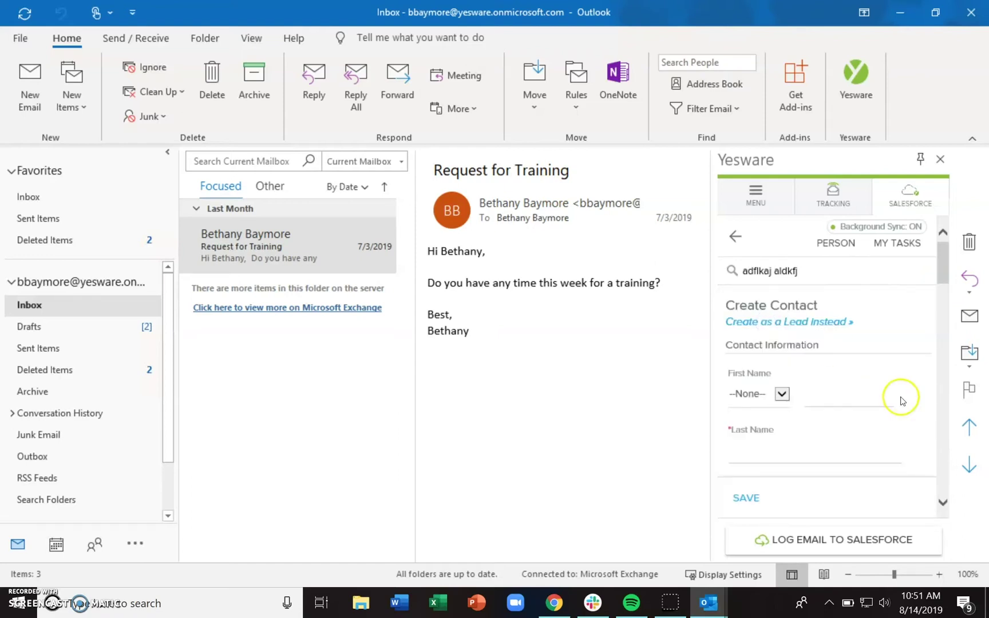
drag(942, 280, 948, 389)
drag(950, 410, 947, 306)
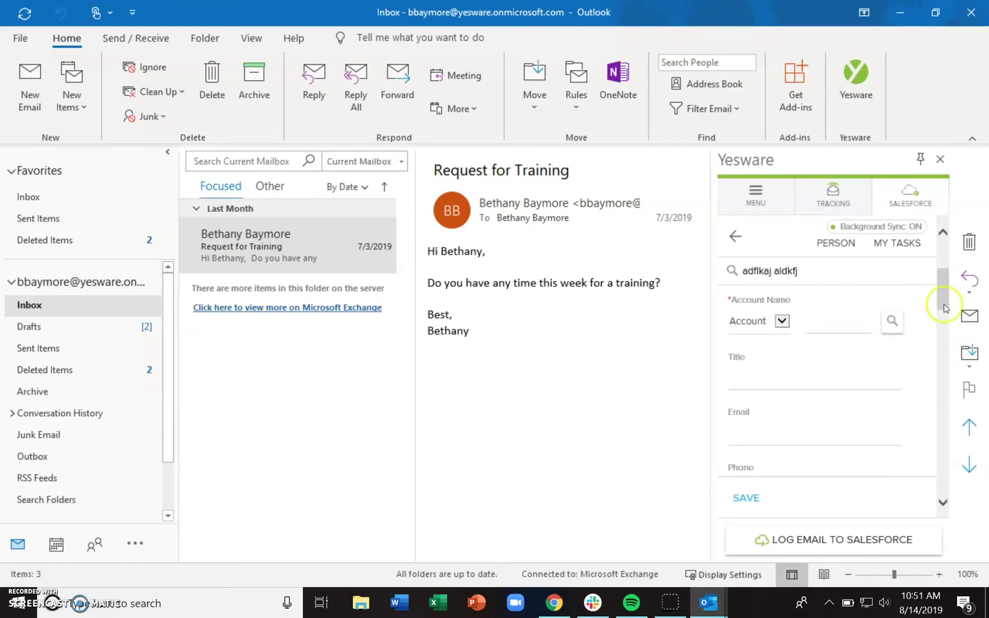
click(727, 301)
drag(938, 299, 945, 288)
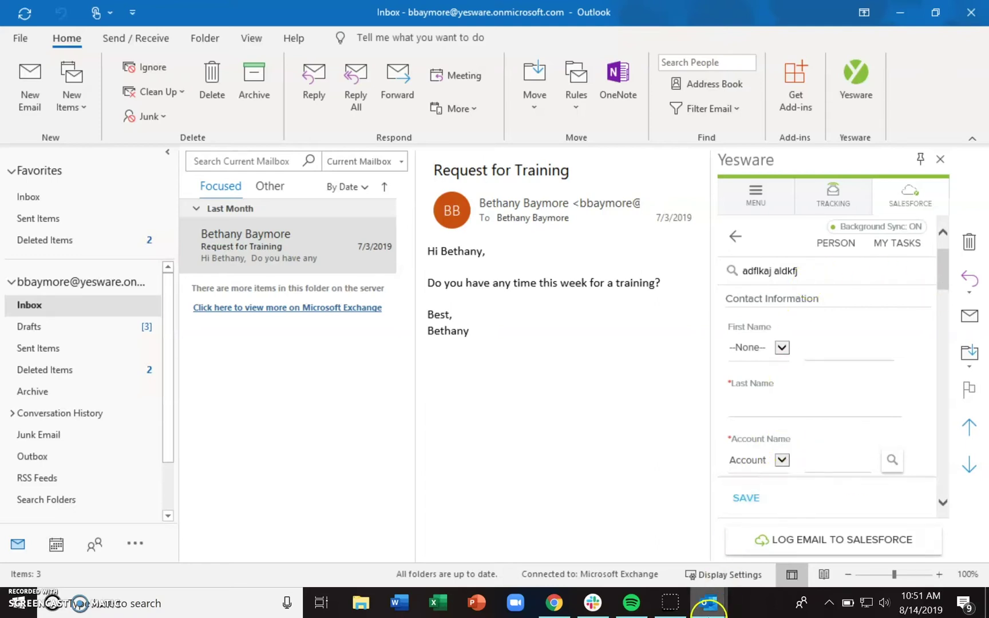
Readdress the reopened draft to another made-up address and close the message window
mouse_move(708, 602)
click(746, 560)
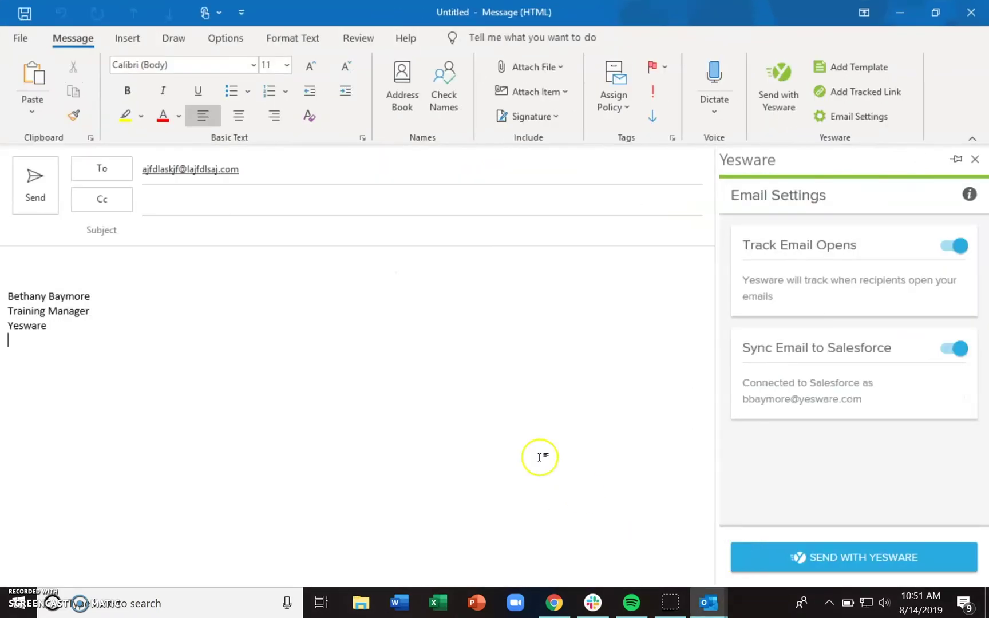
click(433, 344)
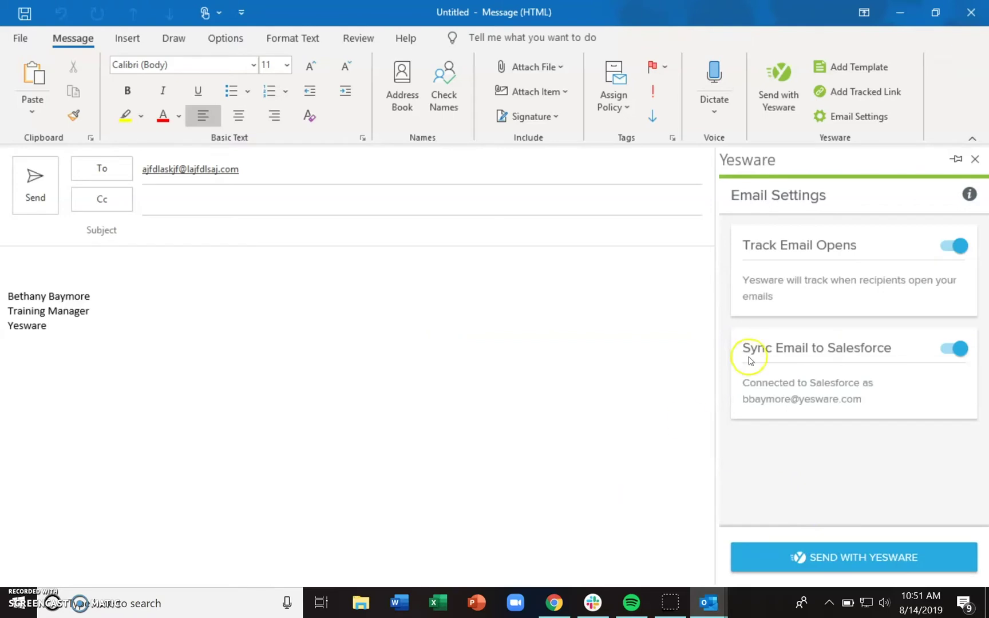
click(292, 182)
click(292, 183)
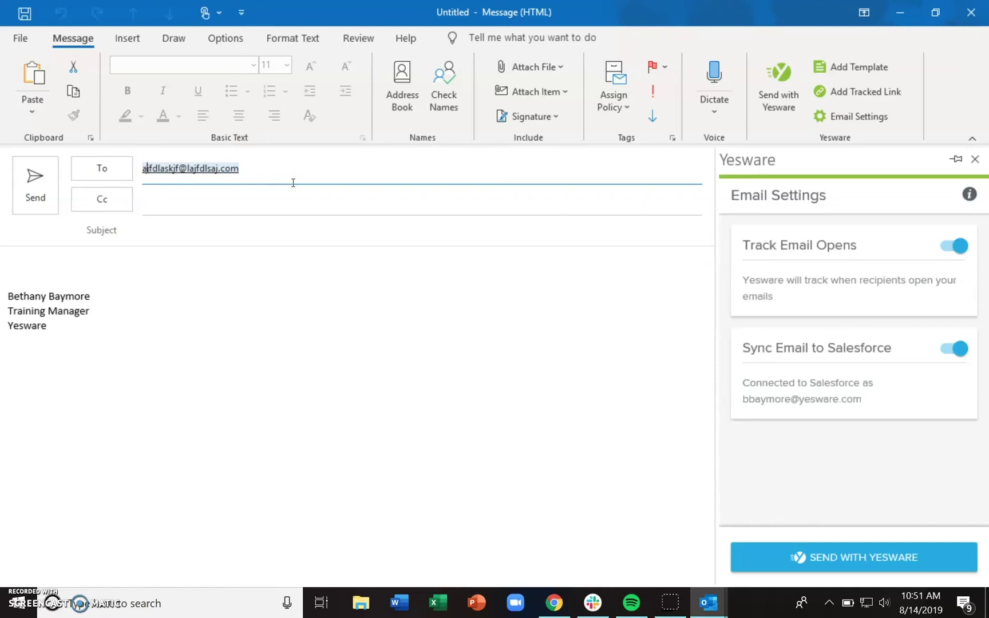
text(alsjfdlj@yesaware.com)
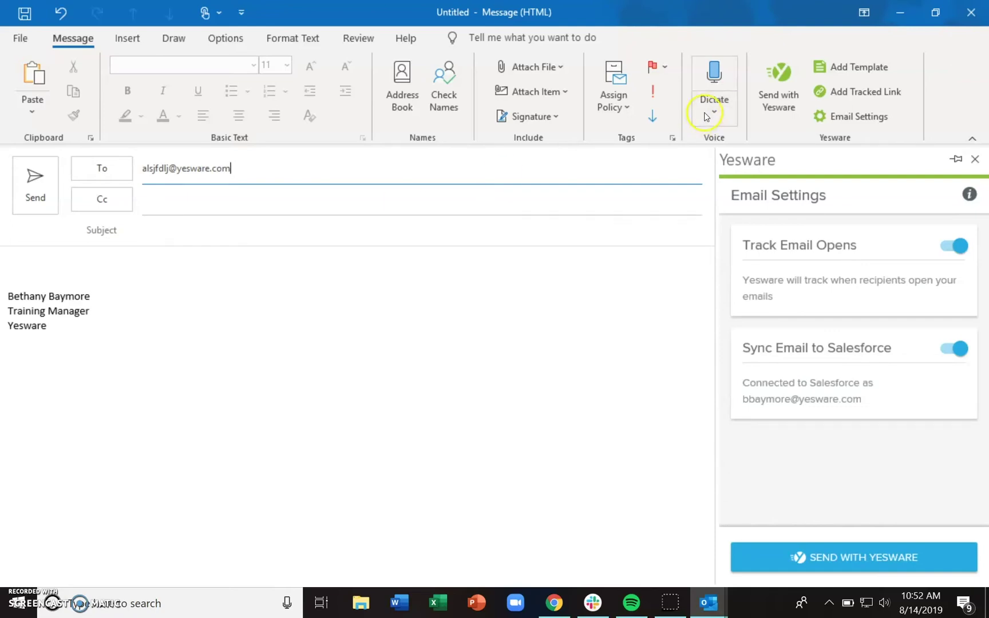
key(Escape)
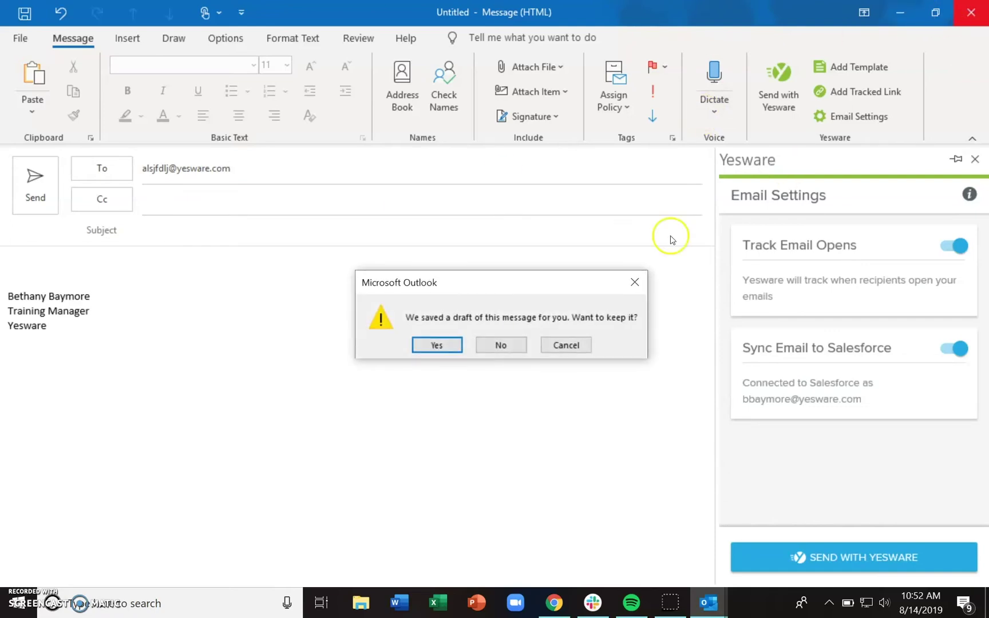
Discard the draft and return the Yesware sidebar to the sender's Salesforce contact card
click(499, 340)
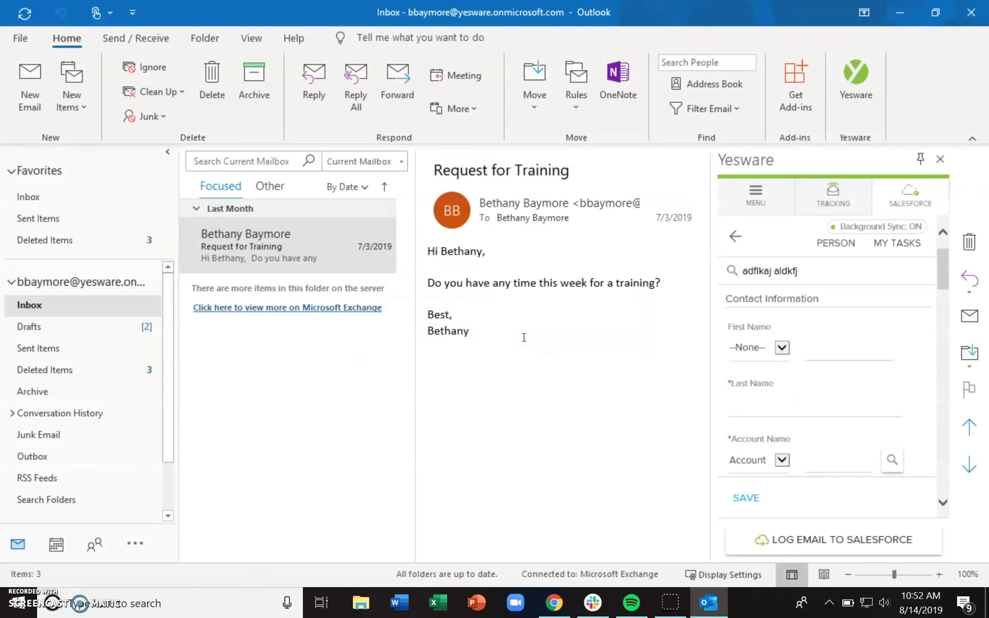
click(737, 236)
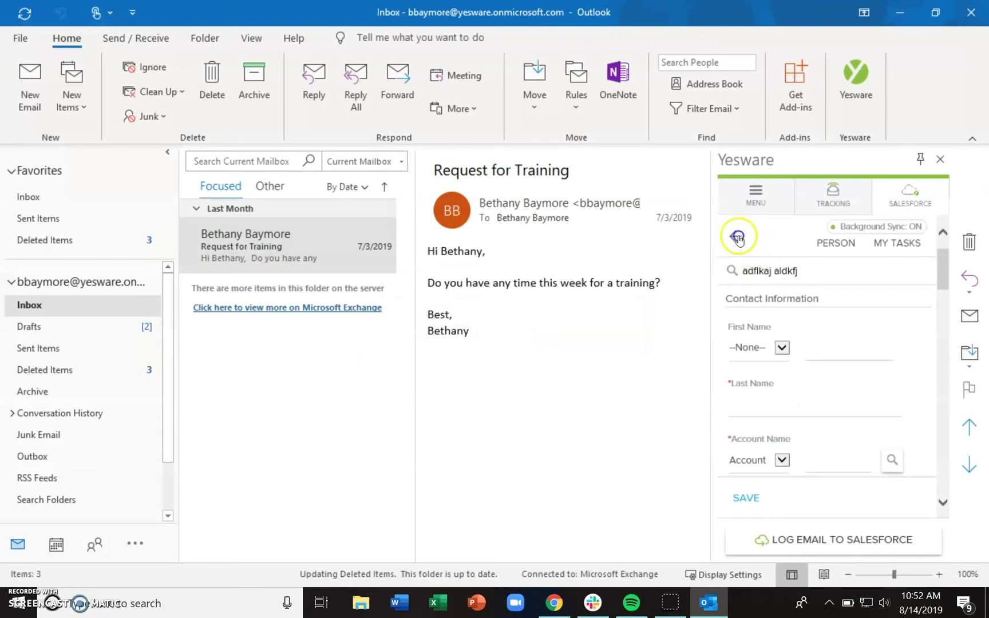
click(738, 238)
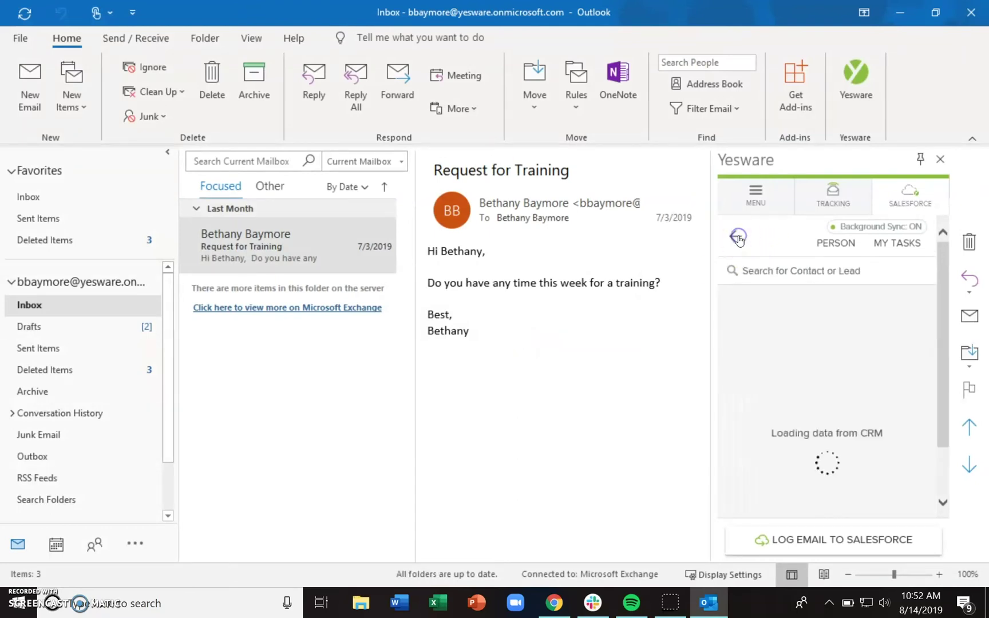
click(742, 245)
click(849, 278)
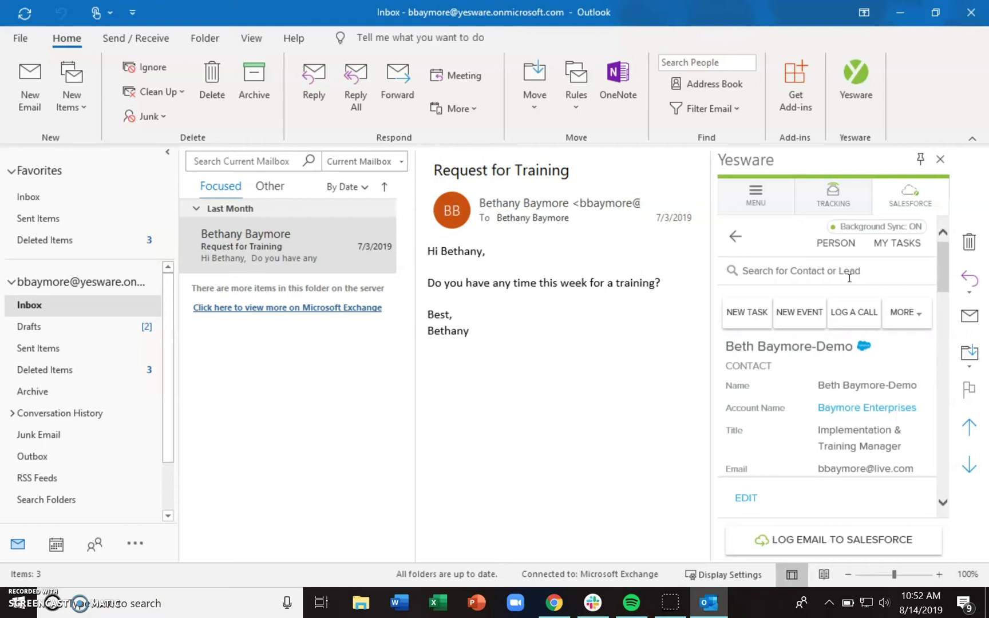
click(328, 261)
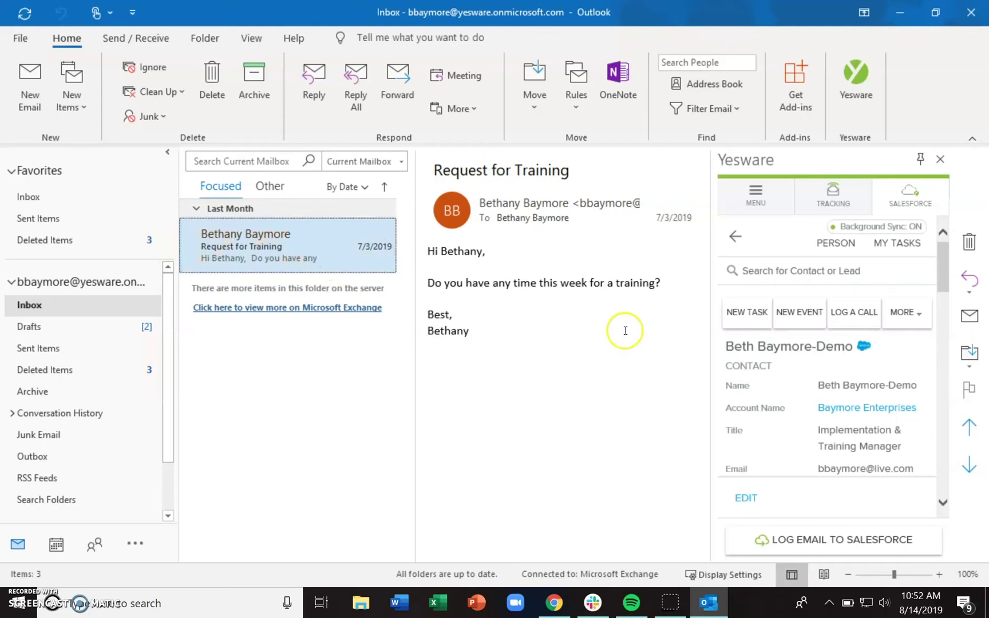
drag(943, 258, 944, 292)
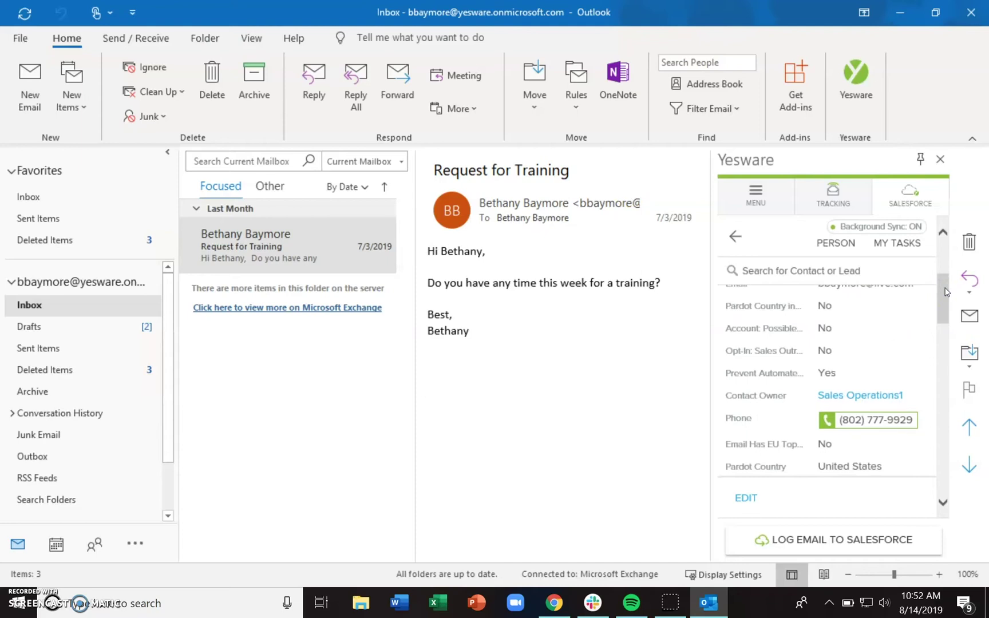
drag(945, 292, 945, 267)
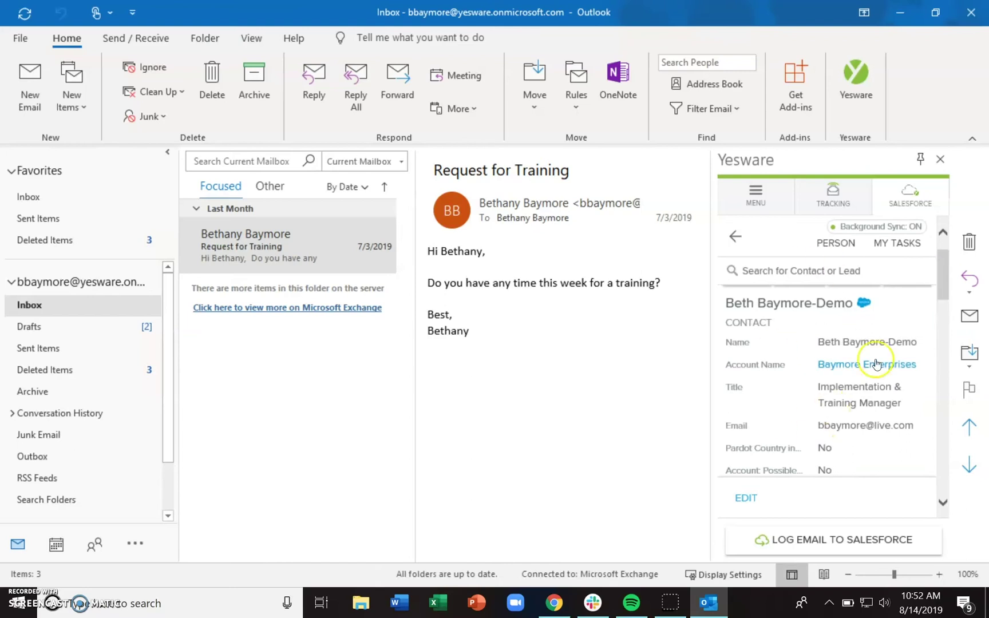
click(747, 496)
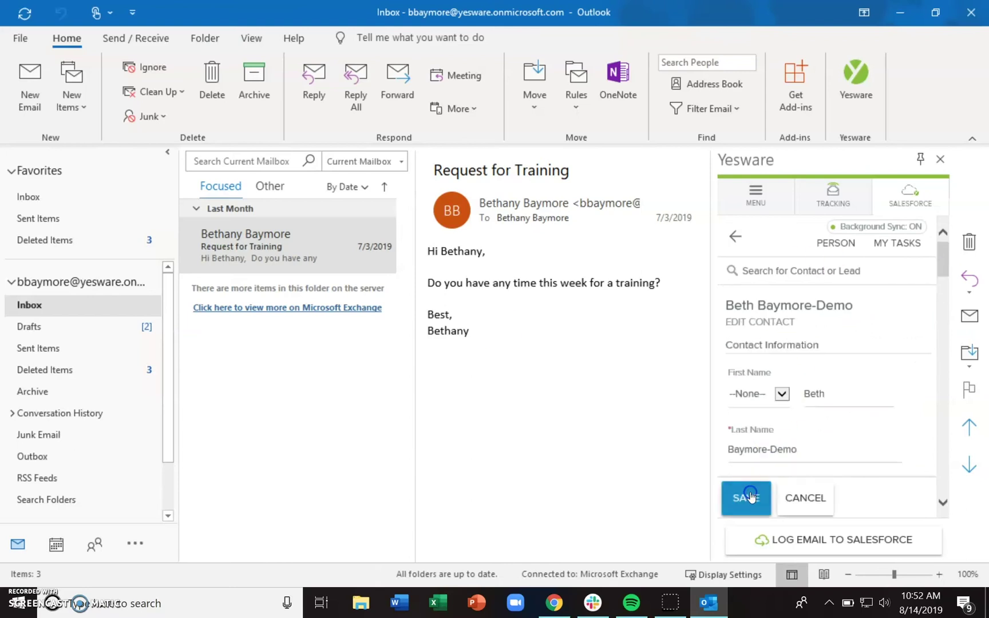
drag(945, 265, 944, 302)
triple_click(805, 378)
triple_click(782, 422)
click(750, 500)
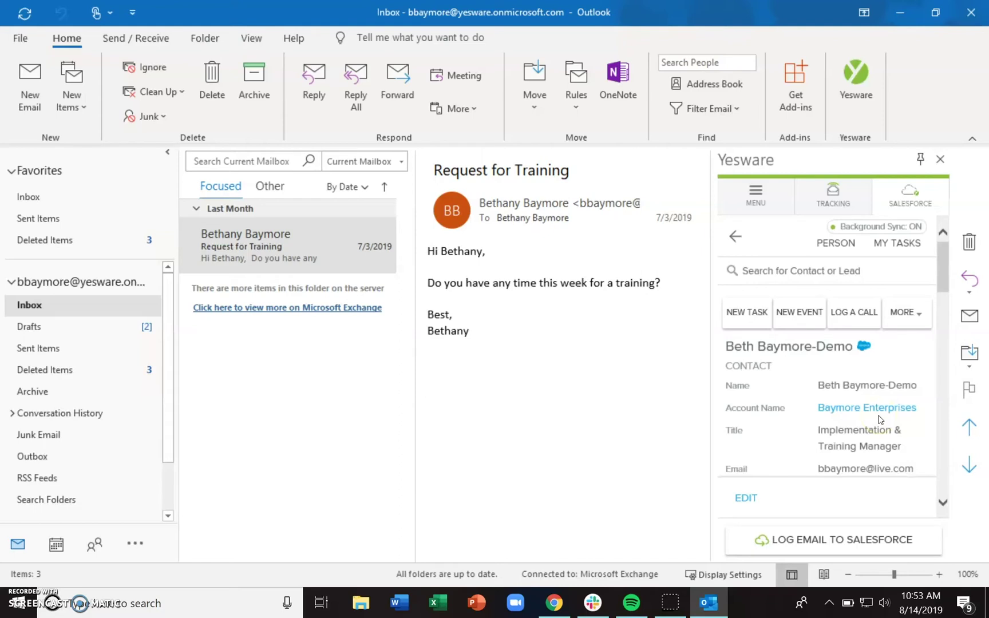
Show the 'Alphabet Co's Growth Plans This Year' email from Sent Items
click(60, 349)
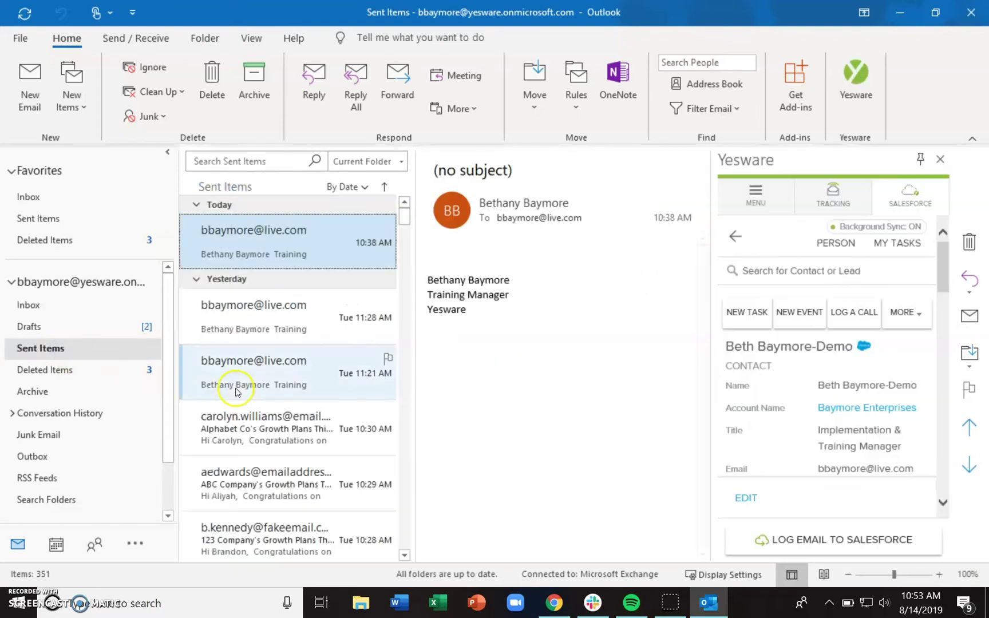
click(248, 427)
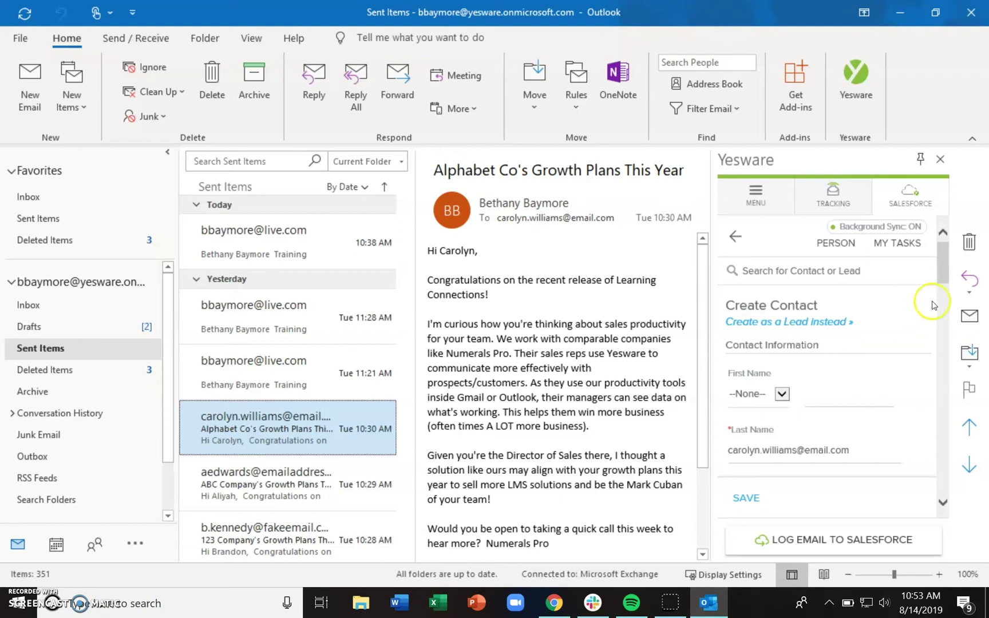
Select the prefilled Last Name and Email values in Create Contact and try saving
drag(938, 264, 939, 271)
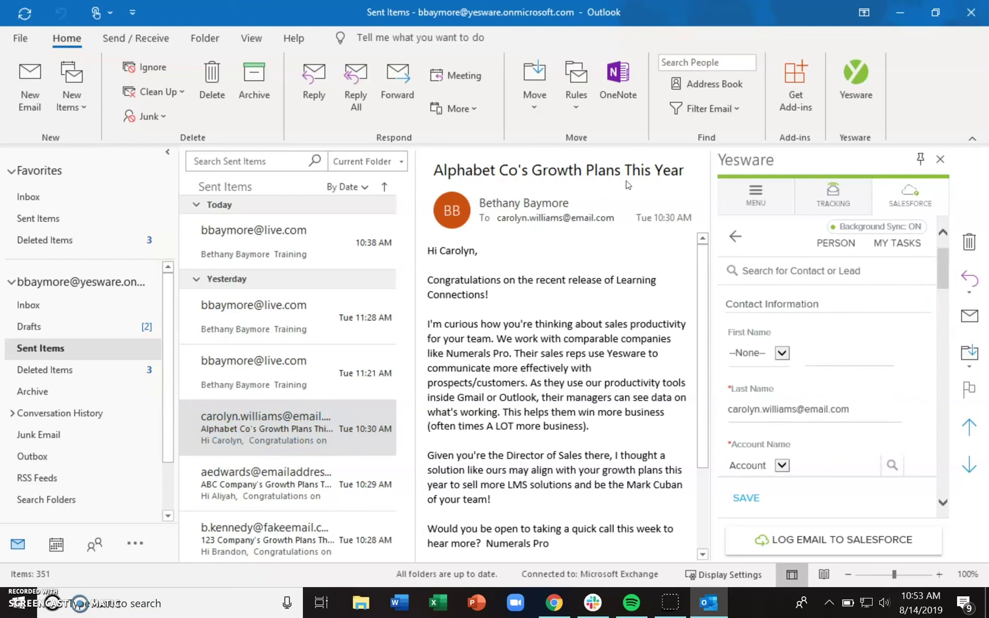
drag(938, 271, 940, 280)
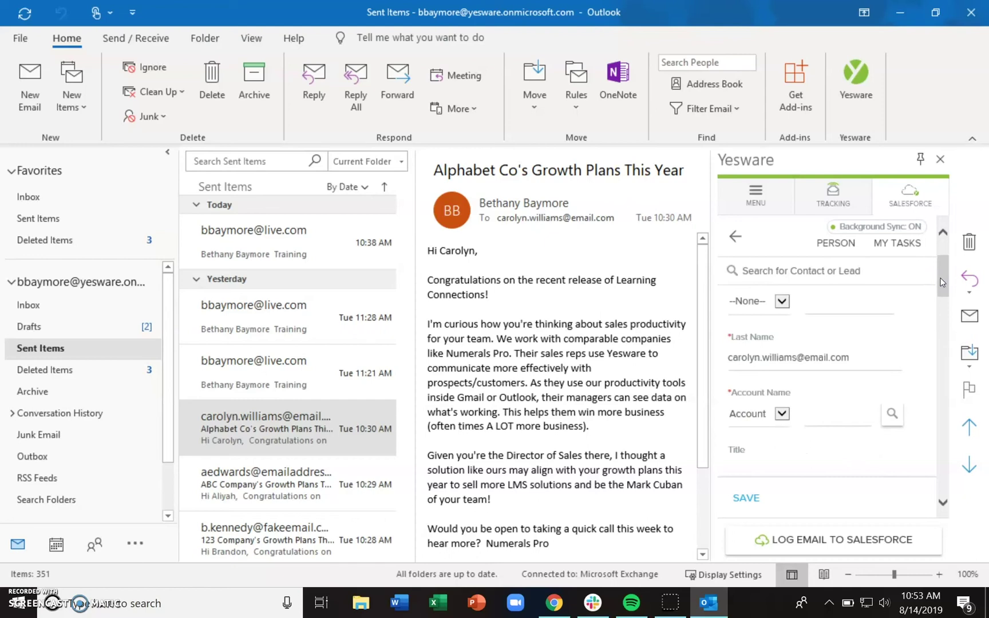
double_click(816, 357)
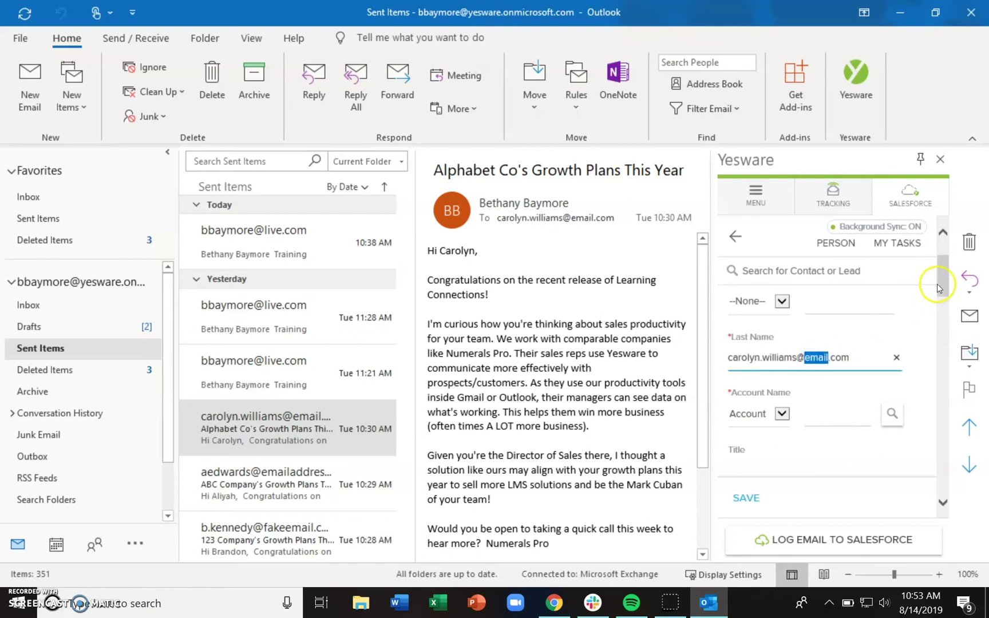
scroll(938, 288, down, 3)
click(792, 376)
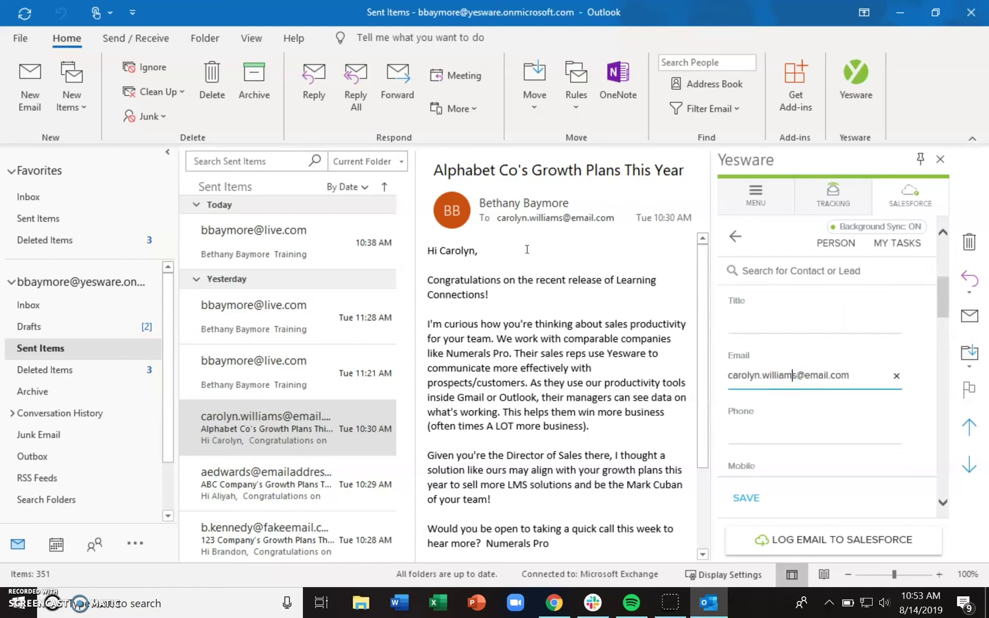
key(ctrl+a)
drag(943, 289, 943, 293)
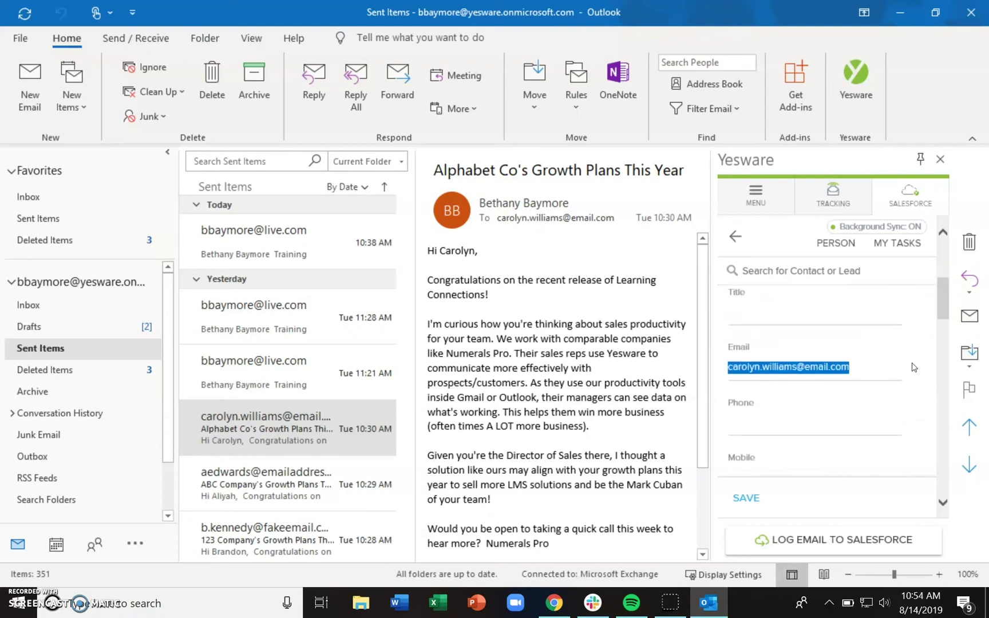
click(766, 499)
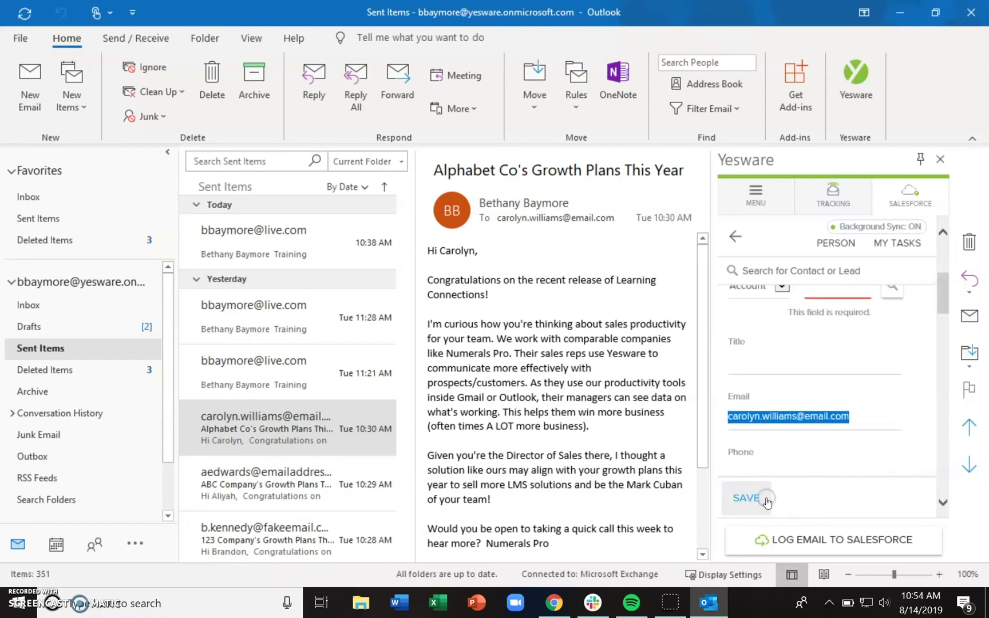
Open the Tue 11:28 AM sent message to see its recipient's Salesforce contact card
click(740, 241)
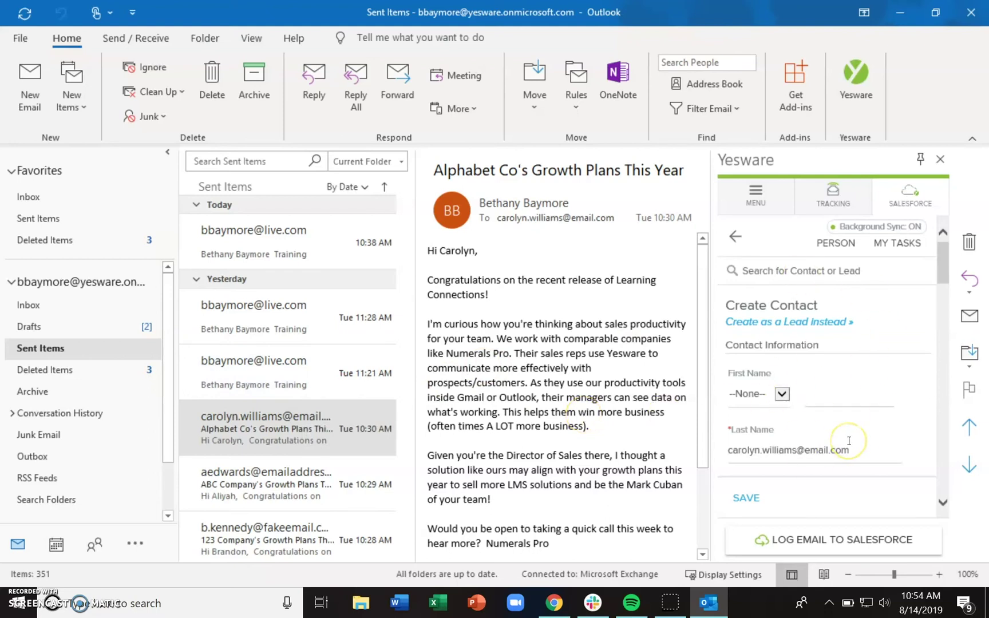
click(543, 477)
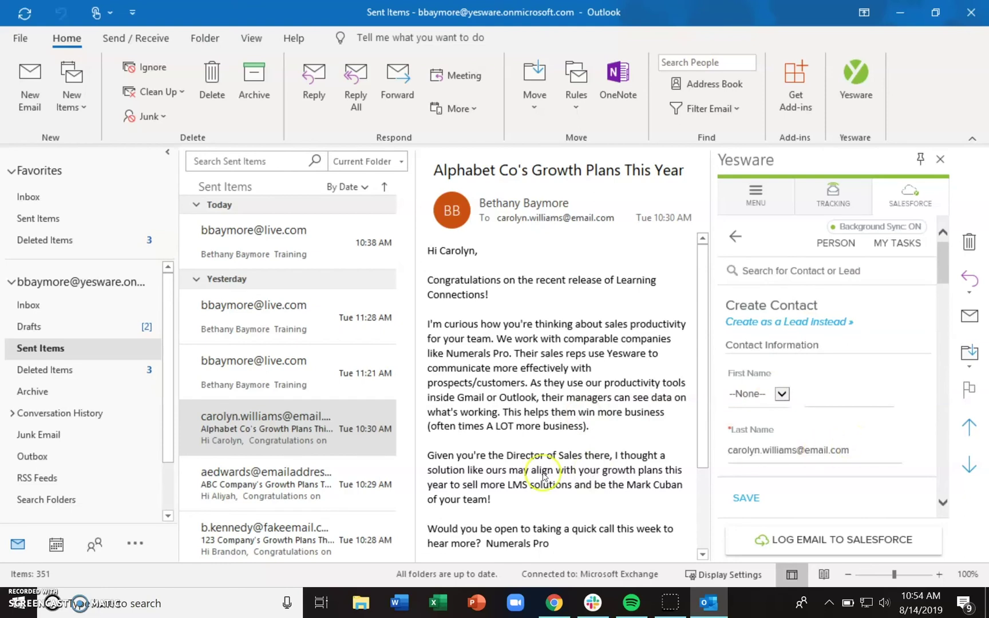
click(745, 525)
click(569, 434)
click(289, 314)
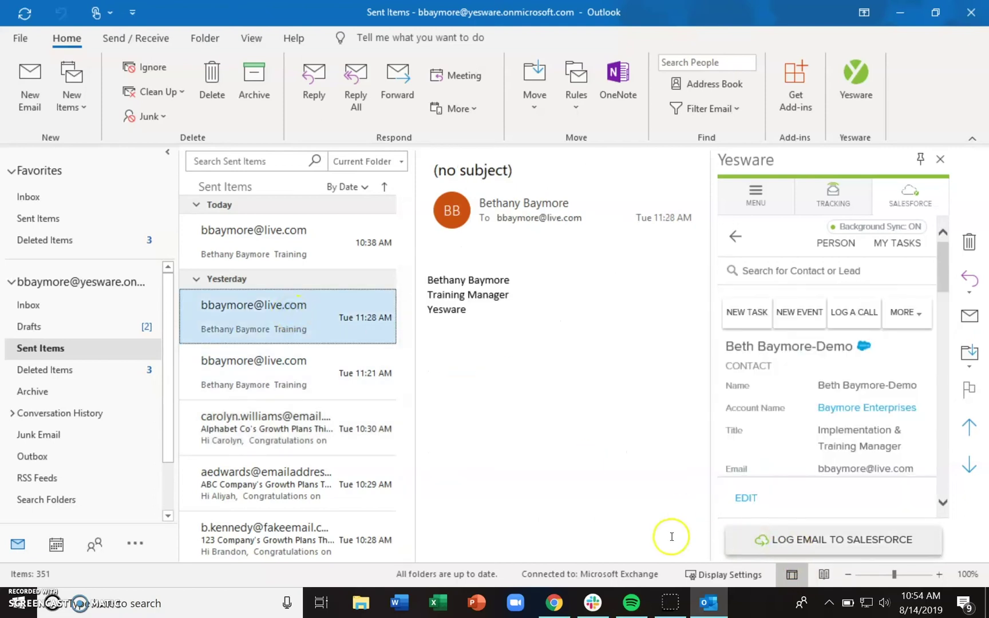
Start logging the email as a Salesforce task, keeping Contact for Name and Account for Related To
click(827, 547)
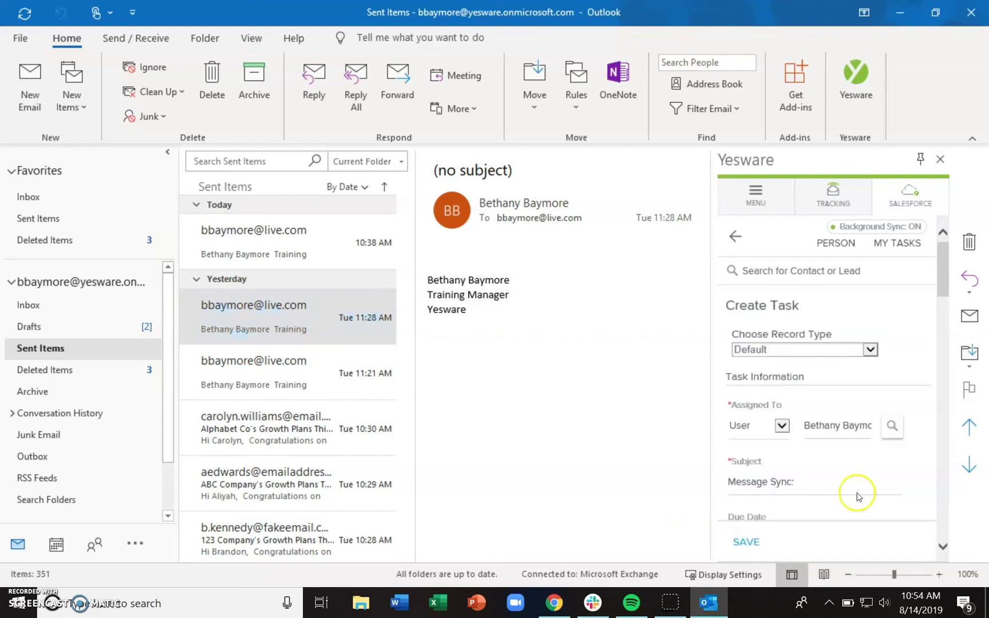
drag(941, 265, 943, 316)
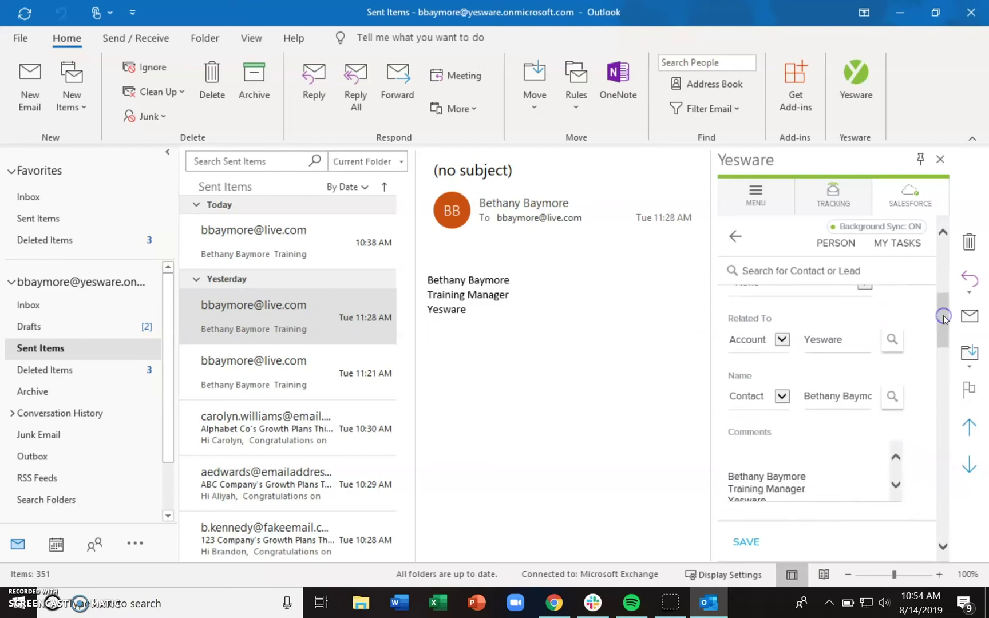
click(782, 397)
click(783, 399)
click(781, 339)
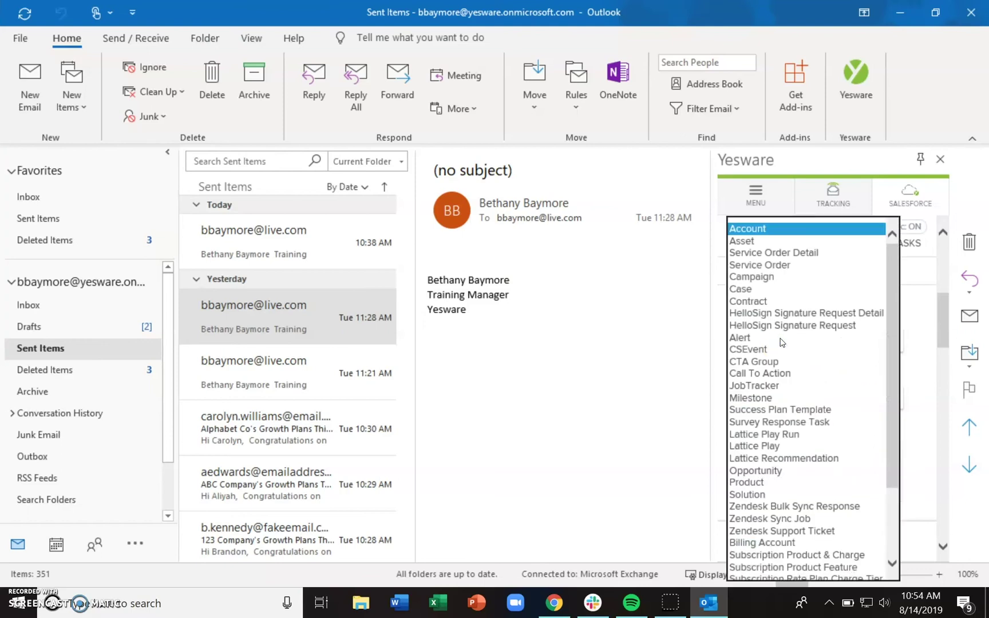
click(911, 348)
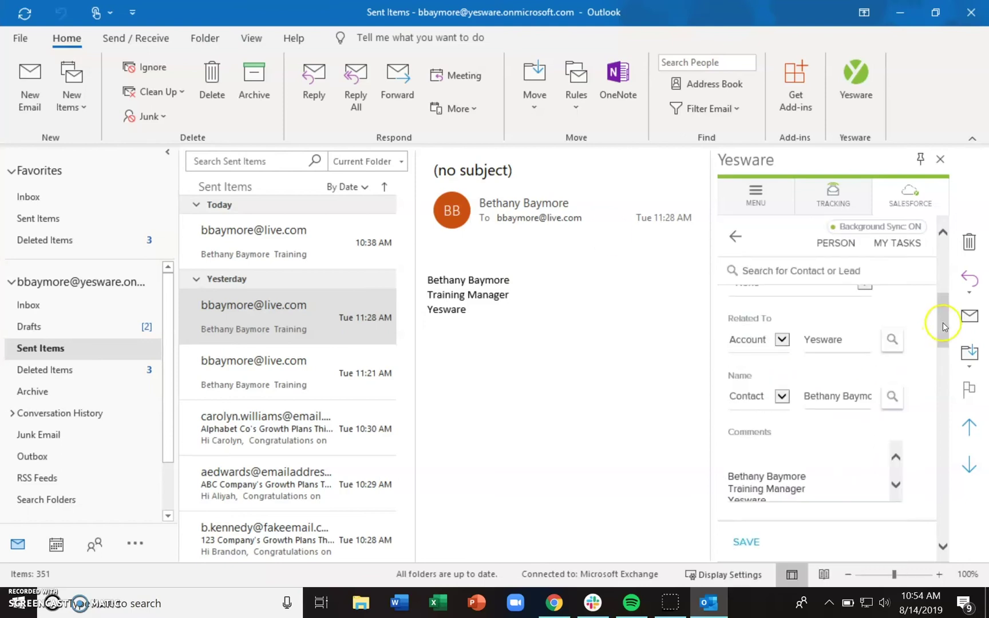
drag(943, 323, 944, 340)
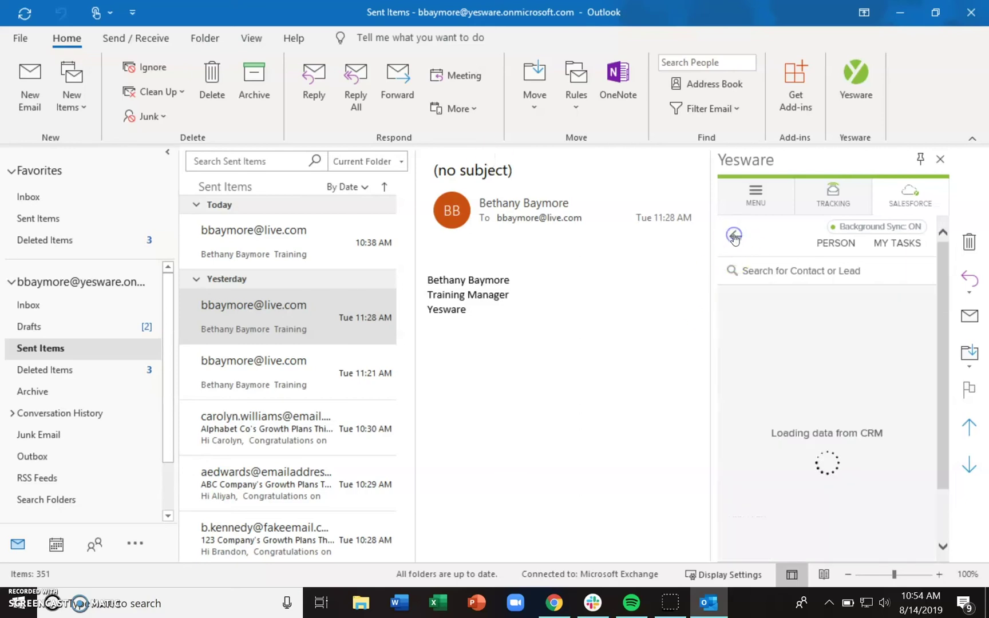
Return to the Inbox and search Yesware for the sender by her full name
click(84, 305)
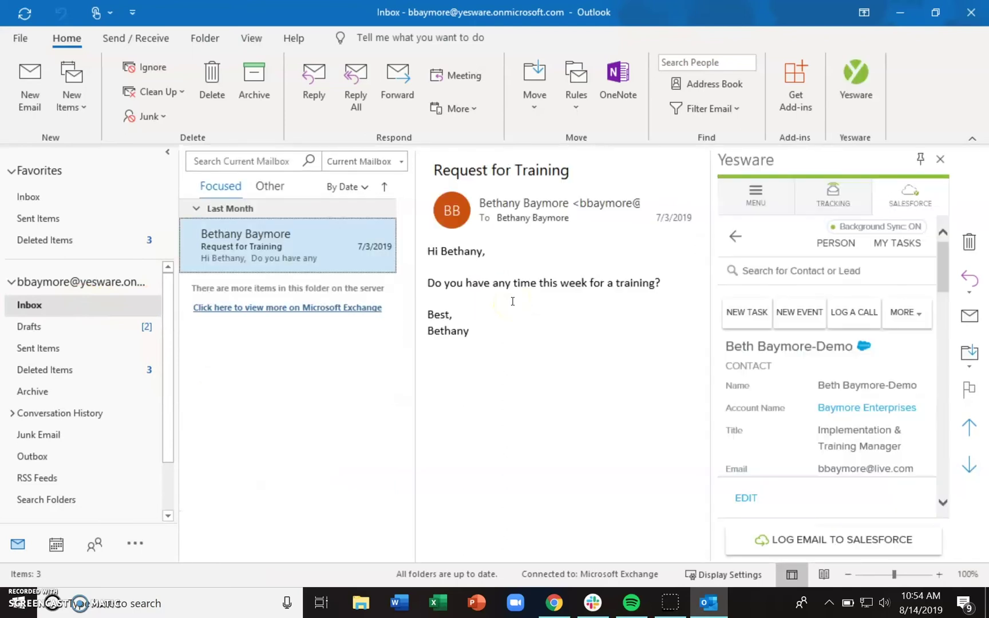
click(812, 265)
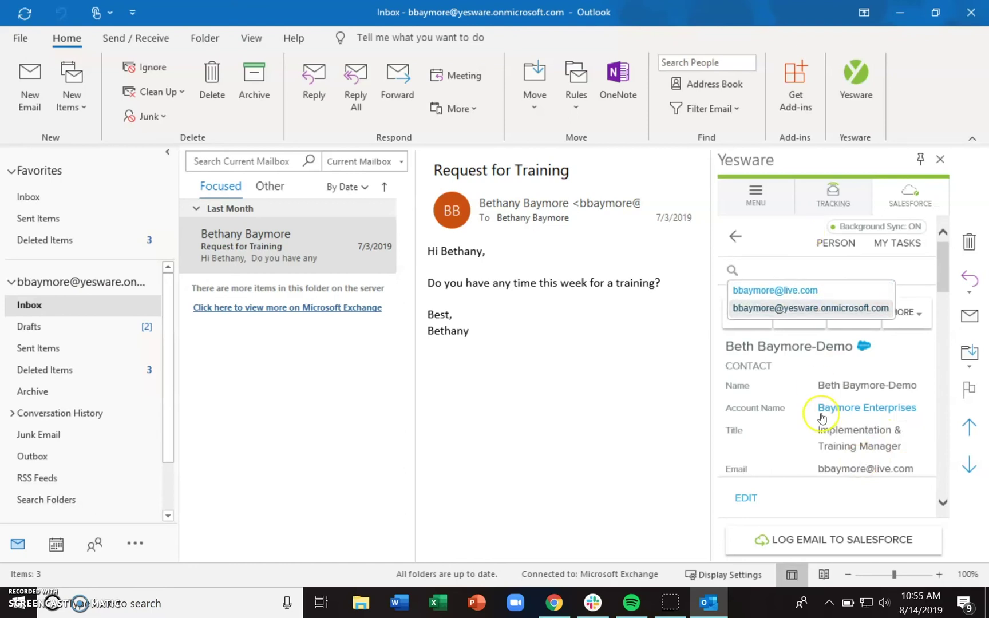
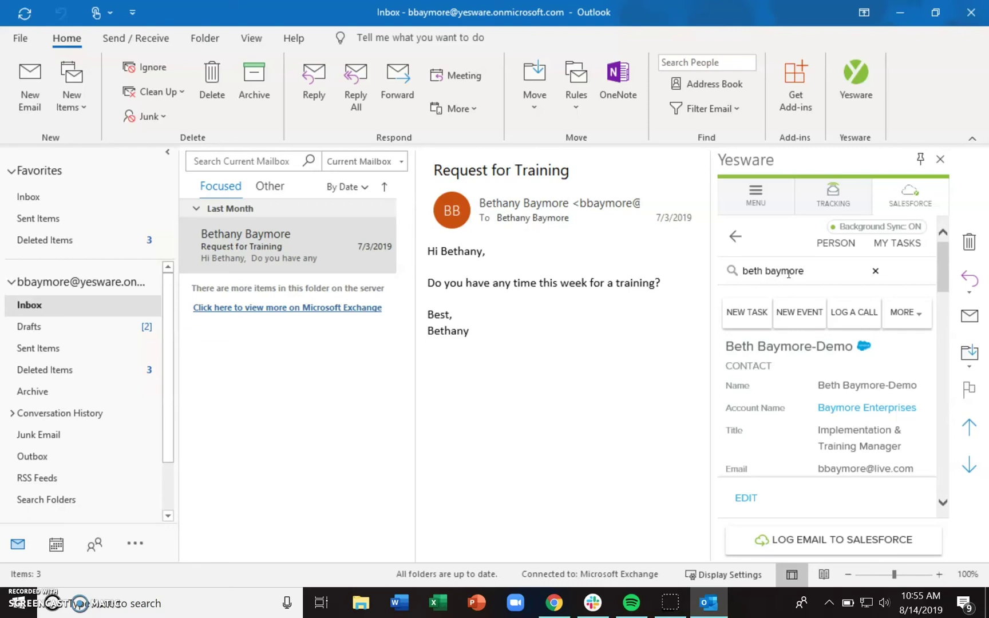
key(Return)
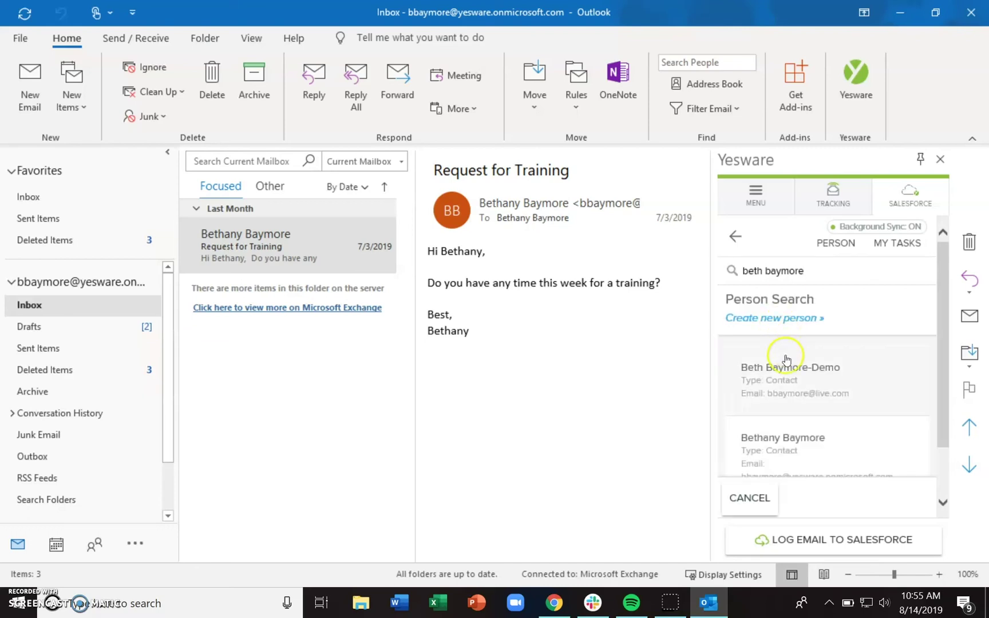
Open the top matching contact's card and show its additional actions
click(785, 369)
drag(943, 269, 942, 253)
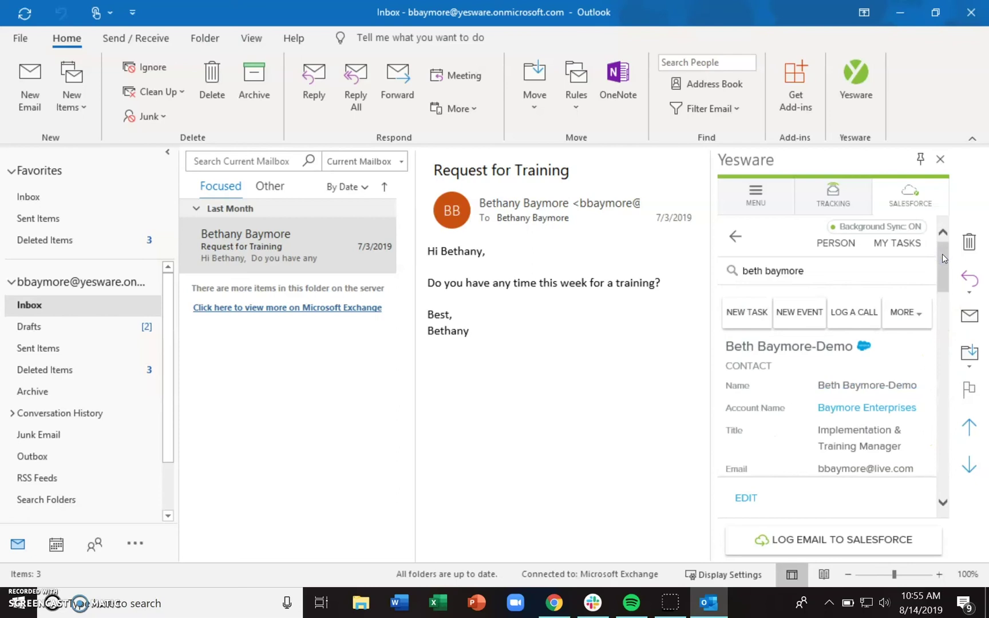
click(756, 319)
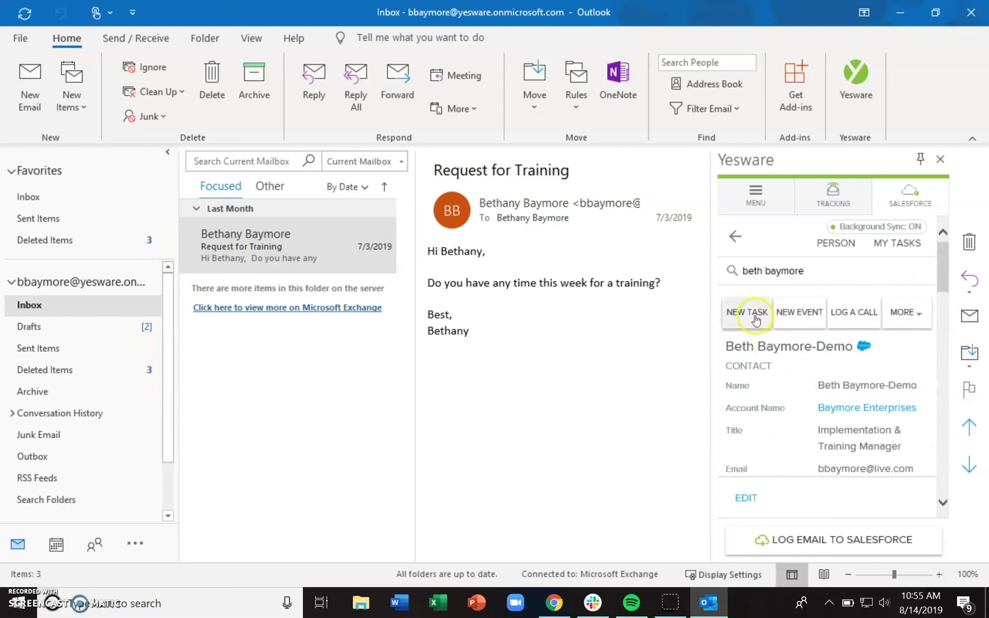
click(897, 316)
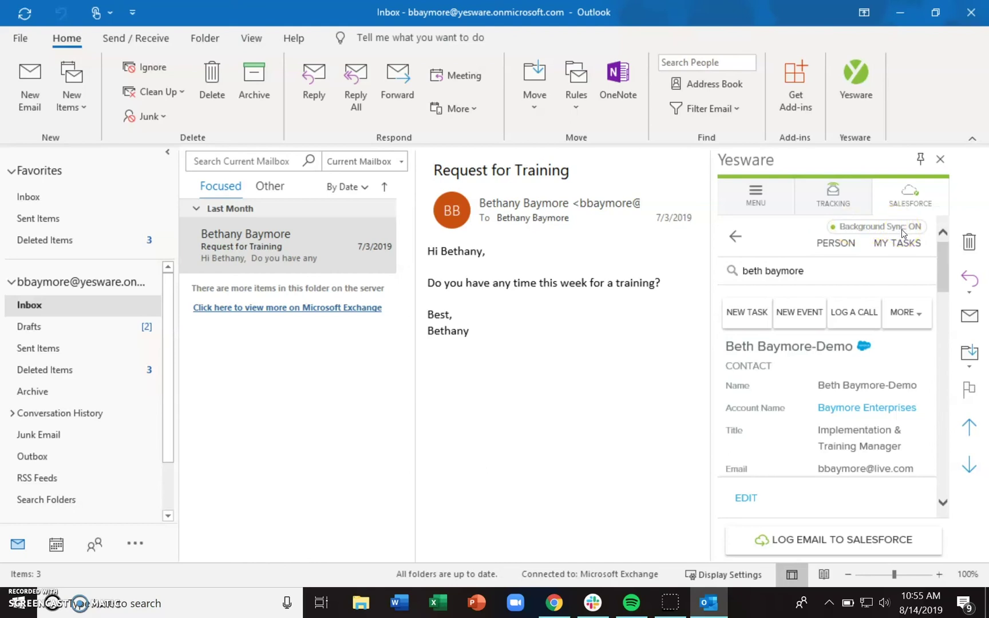
Show Yesware's menu page with Manage Templates, Campaigns, Reports, Account, Help and Log Out
click(926, 273)
click(881, 227)
click(756, 194)
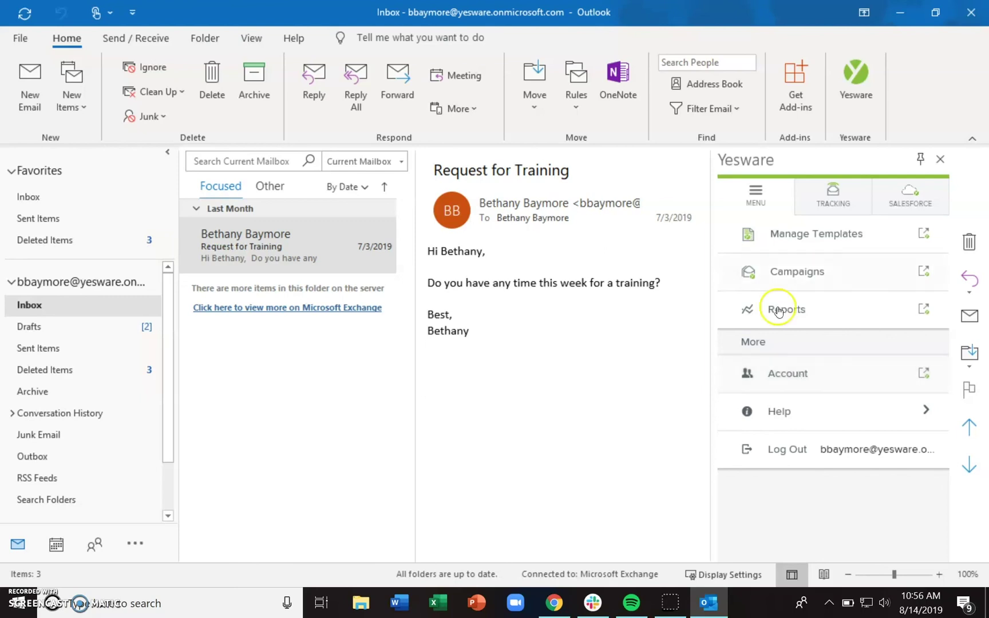
Switch the Yesware pane from Tracking back to the Salesforce contact view and check what Background Sync ON means
click(766, 198)
click(843, 210)
click(891, 205)
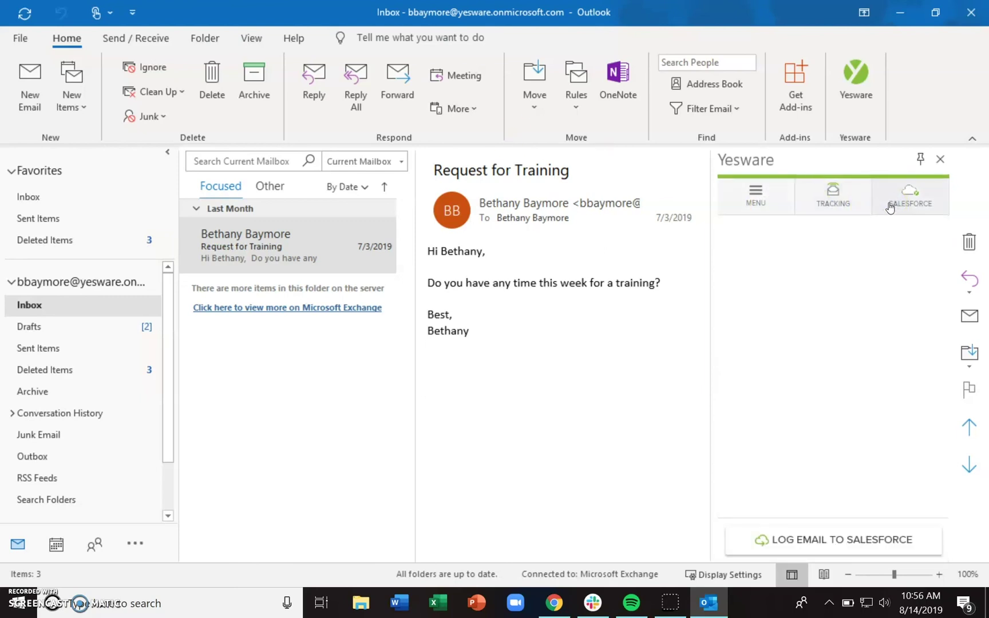
click(888, 225)
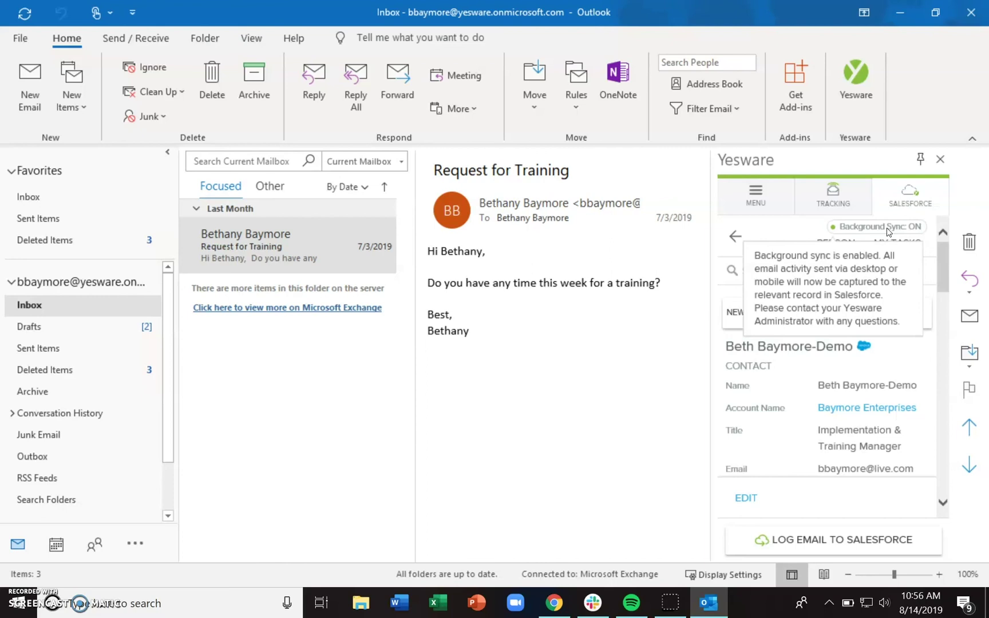
click(38, 100)
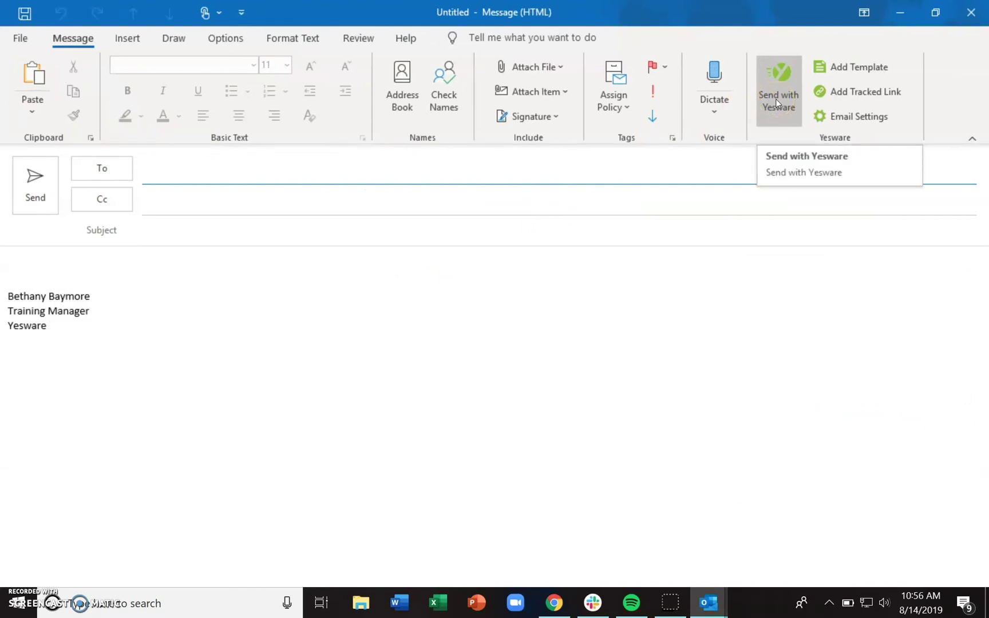
click(971, 17)
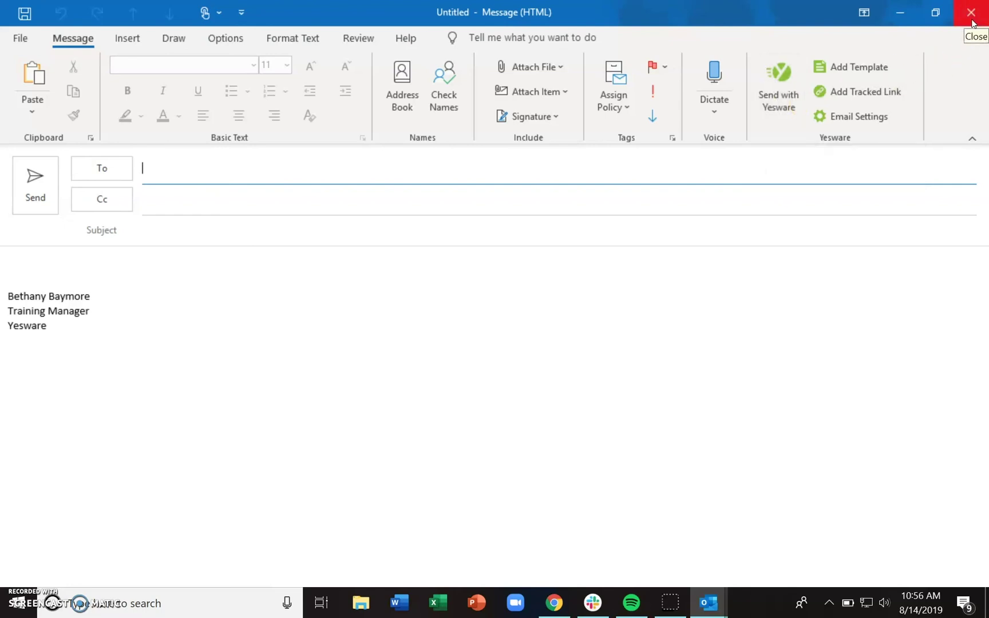
click(971, 17)
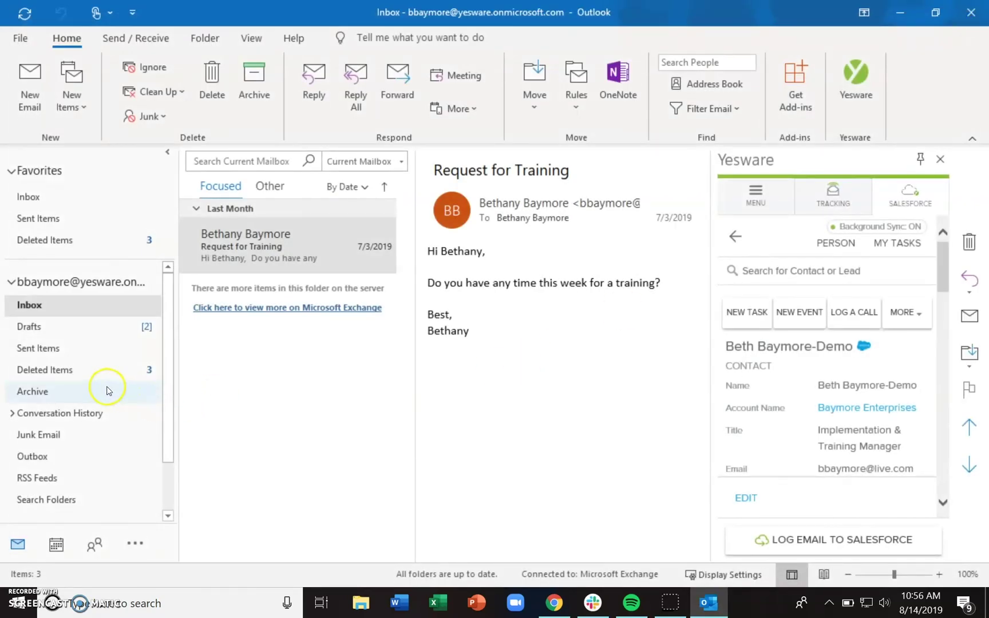
Browse Sent Items and open Monday's 'Check out our website' email
click(65, 348)
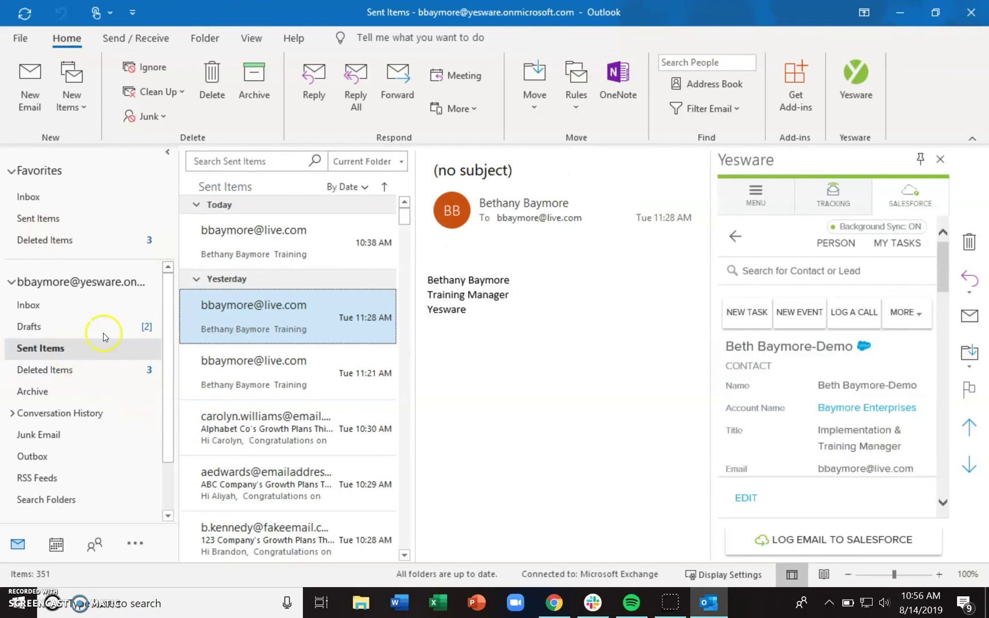
click(258, 255)
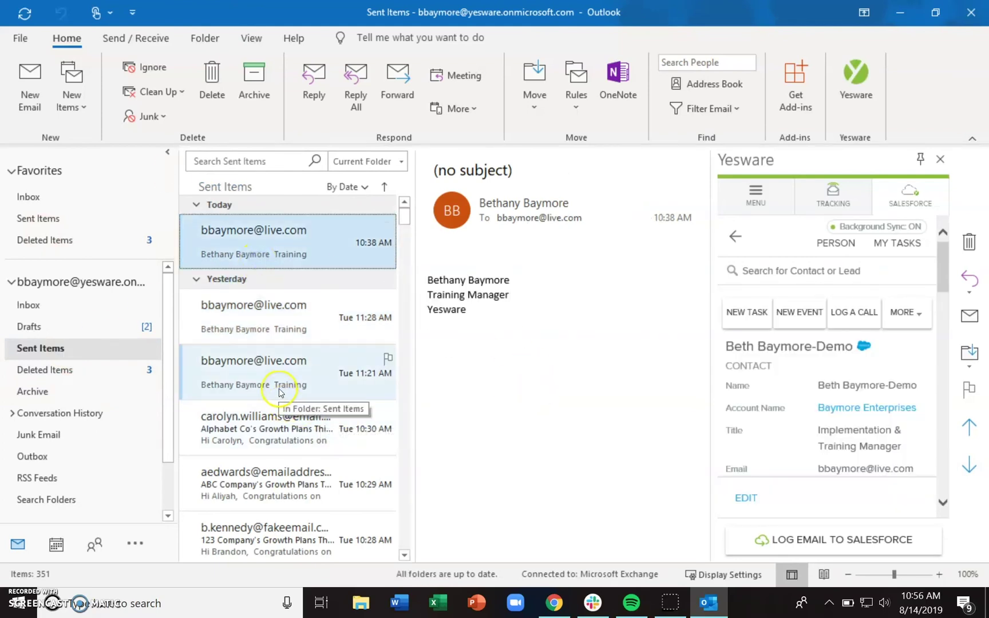
click(280, 482)
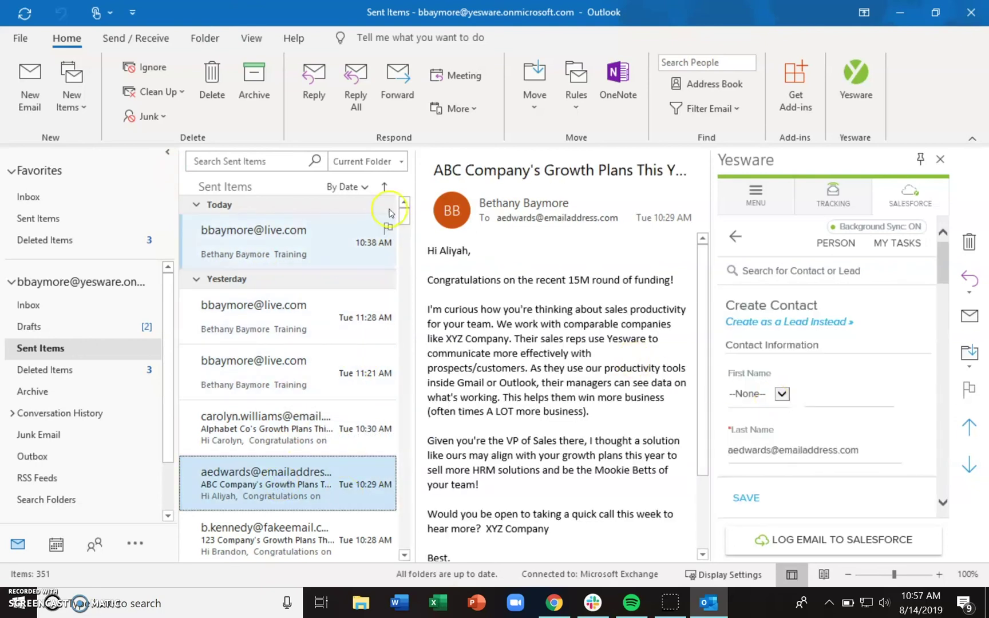
scroll(405, 220, down, 3)
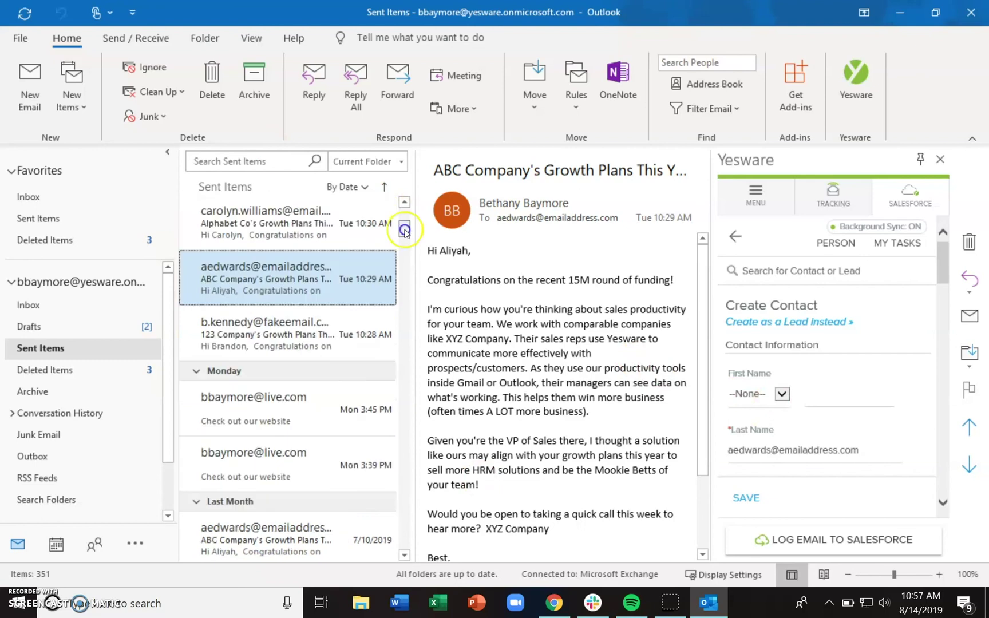
click(281, 422)
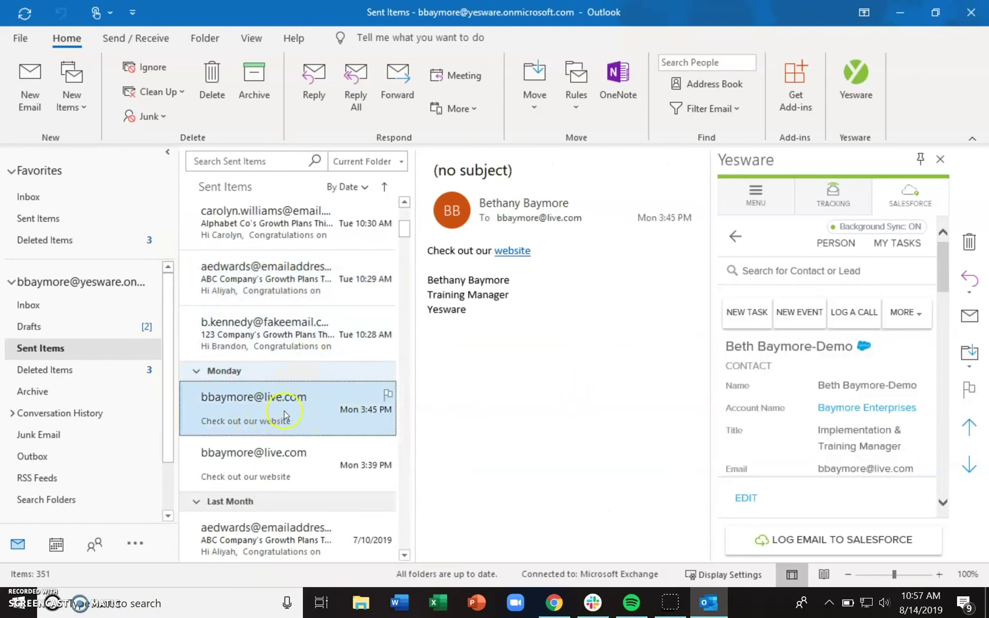
Log the 'Check out our website' email to Salesforce and review the task form
click(813, 539)
drag(940, 289, 944, 327)
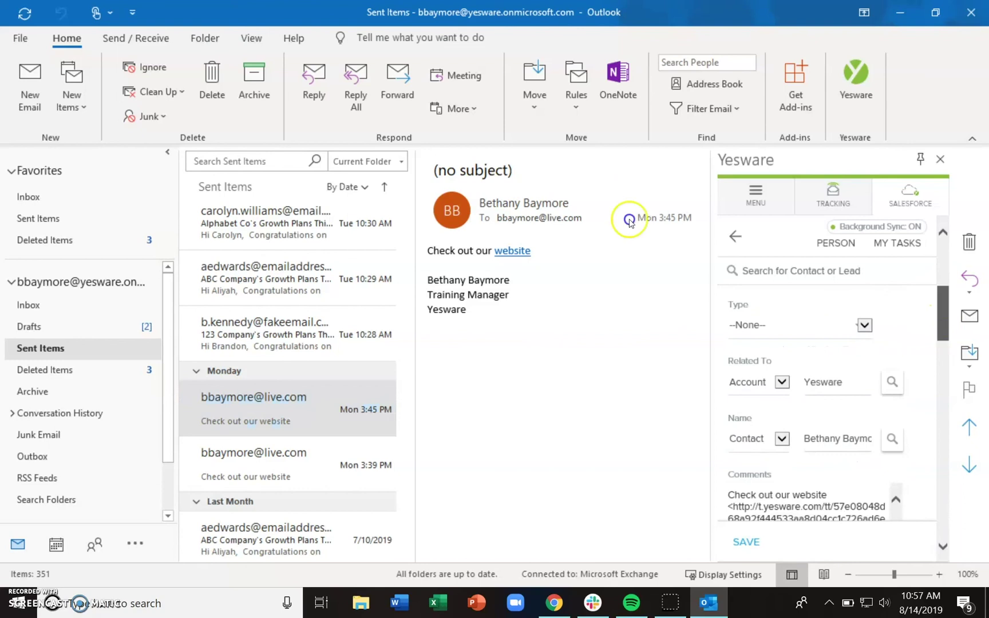
scroll(629, 226, down, 2)
click(670, 610)
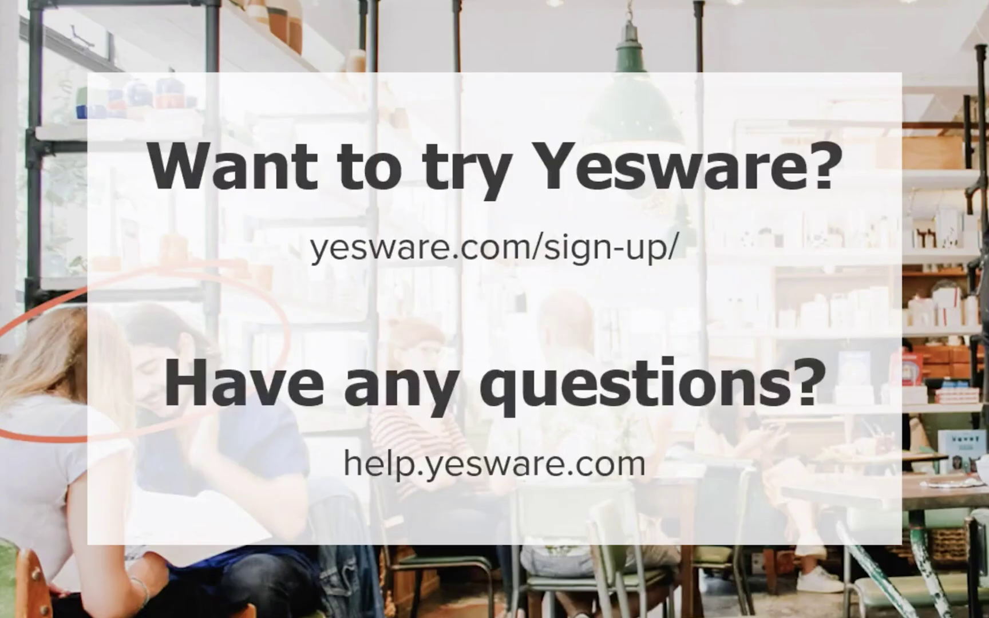